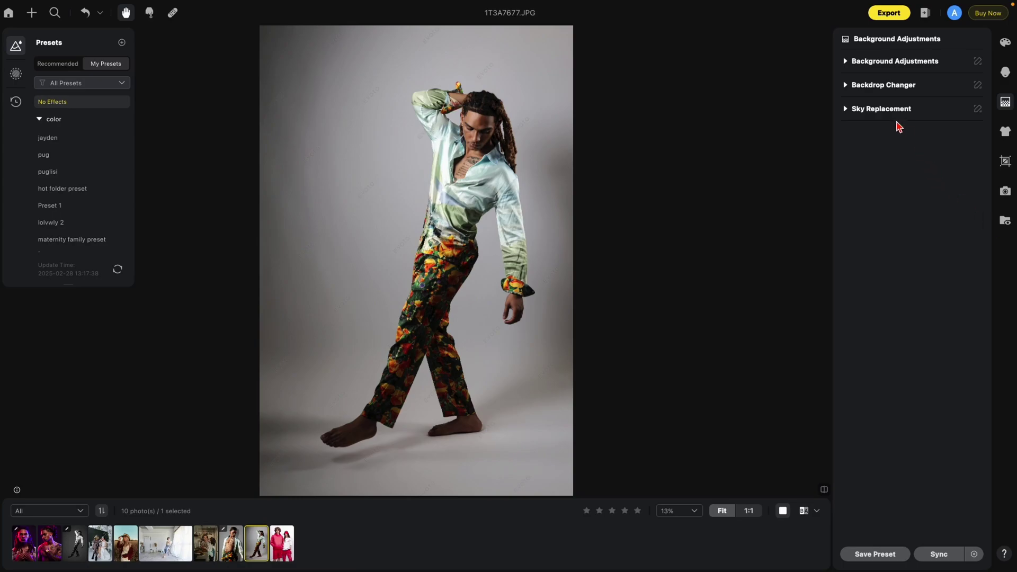
# Step: Open the Backdrop Changer library with B&W, Fabric, Gray, Gradient, Blue and Brown backdrops
pyautogui.click(849, 85)
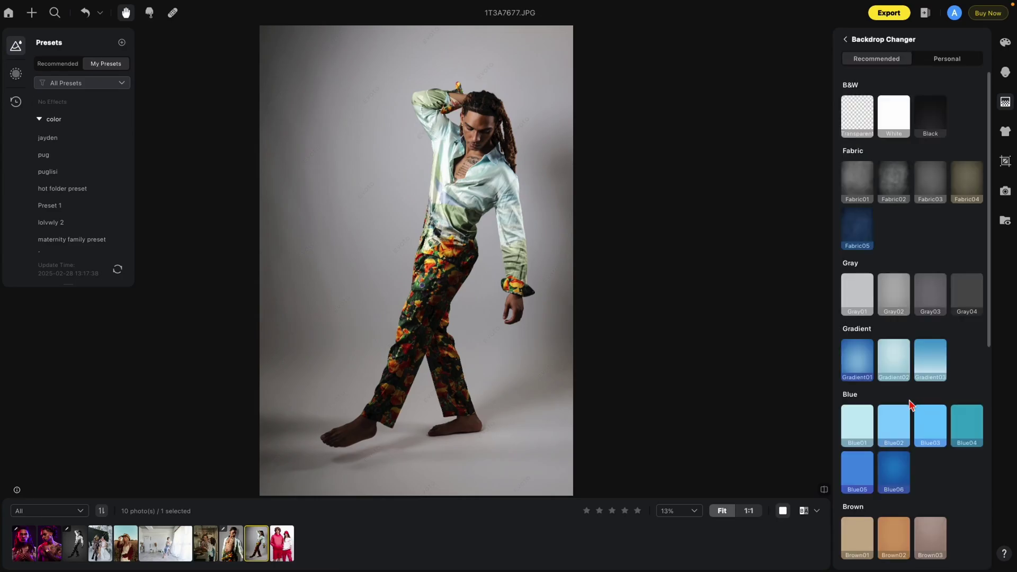
# Step: Apply the light-blue Gradient02 backdrop, test its opacity, and leave it at 100
pyautogui.click(901, 363)
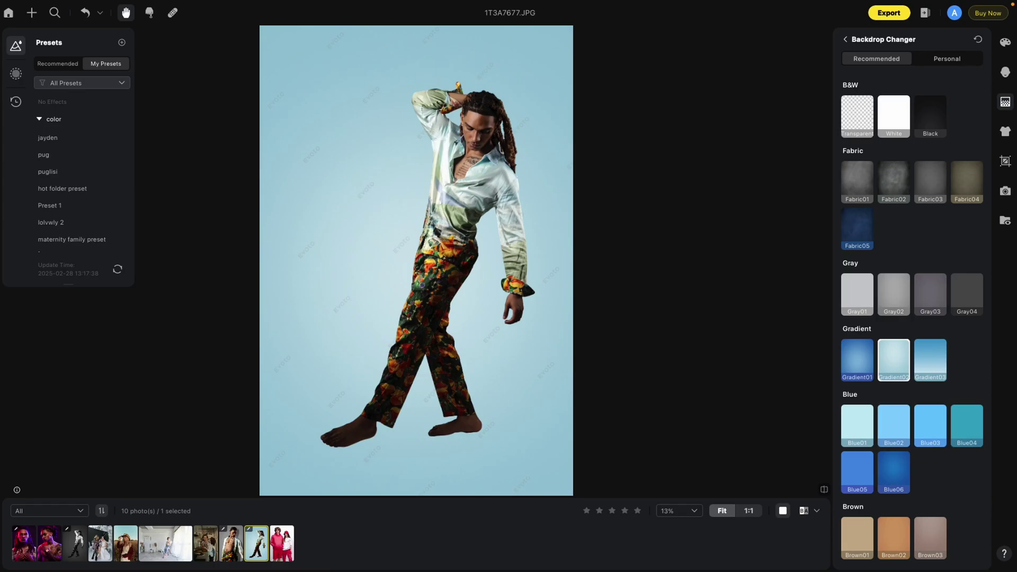
pyautogui.click(847, 40)
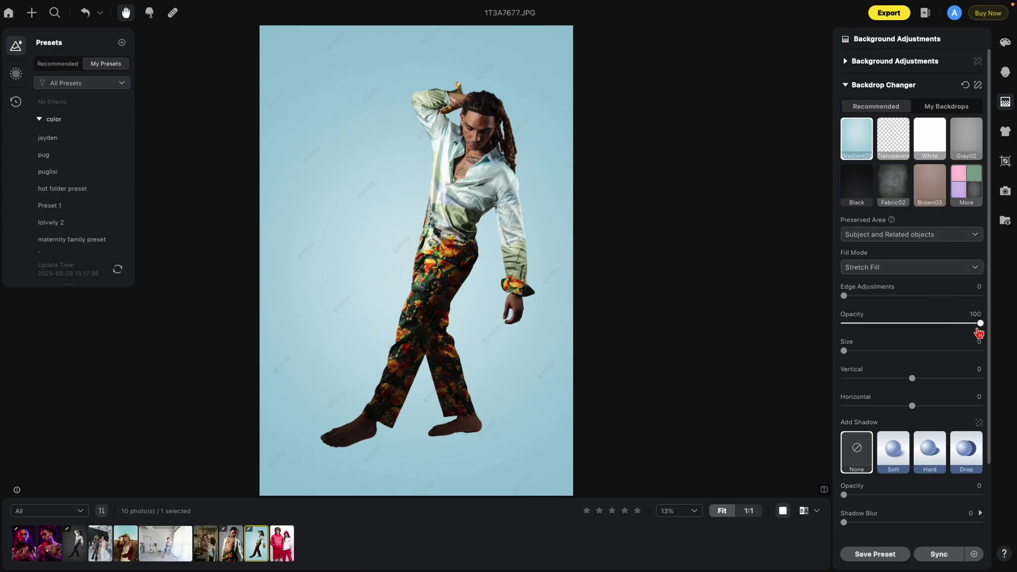
pyautogui.moveTo(981, 324); pyautogui.dragTo(899, 327)
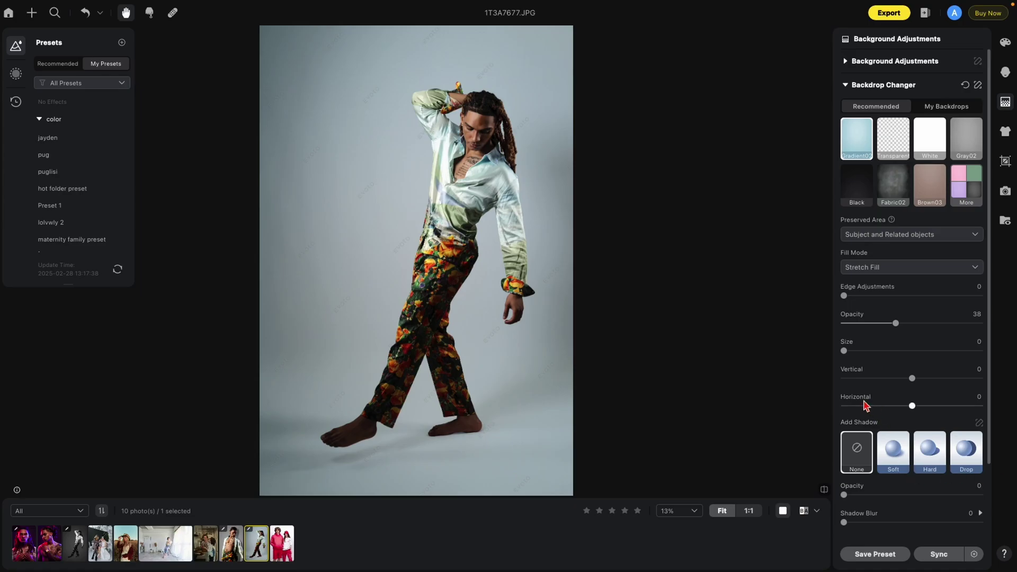
pyautogui.scroll(-4, 933, 456)
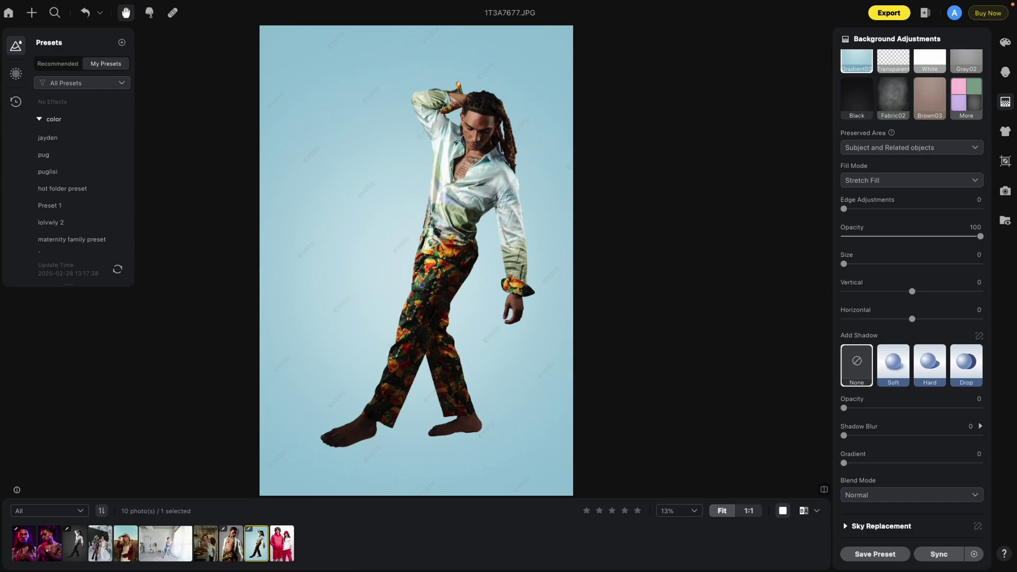
# Step: Compare Soft and Hard shadows, settling on a Hard shadow at opacity 40 and blur 0
pyautogui.click(890, 374)
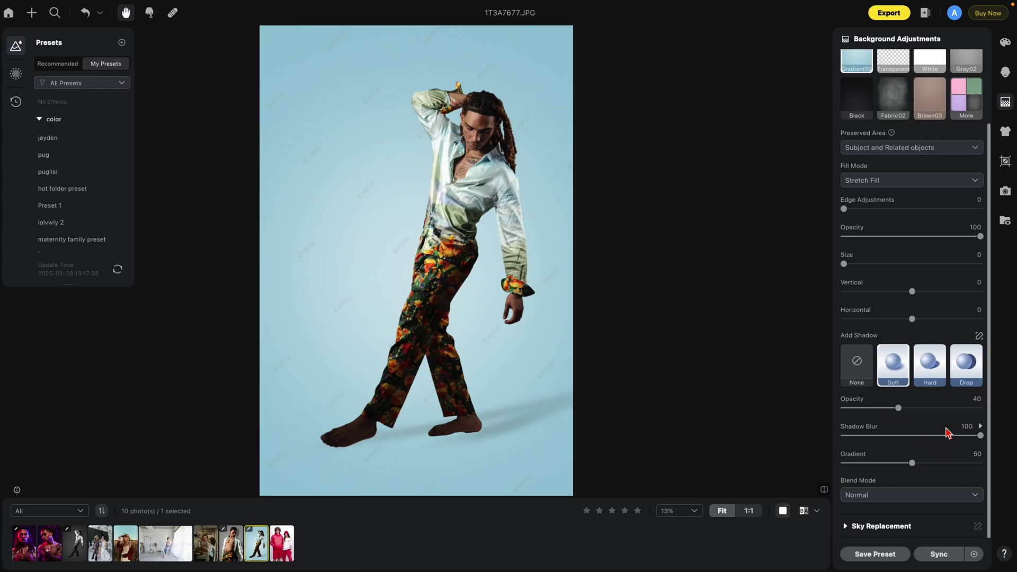
pyautogui.click(933, 374)
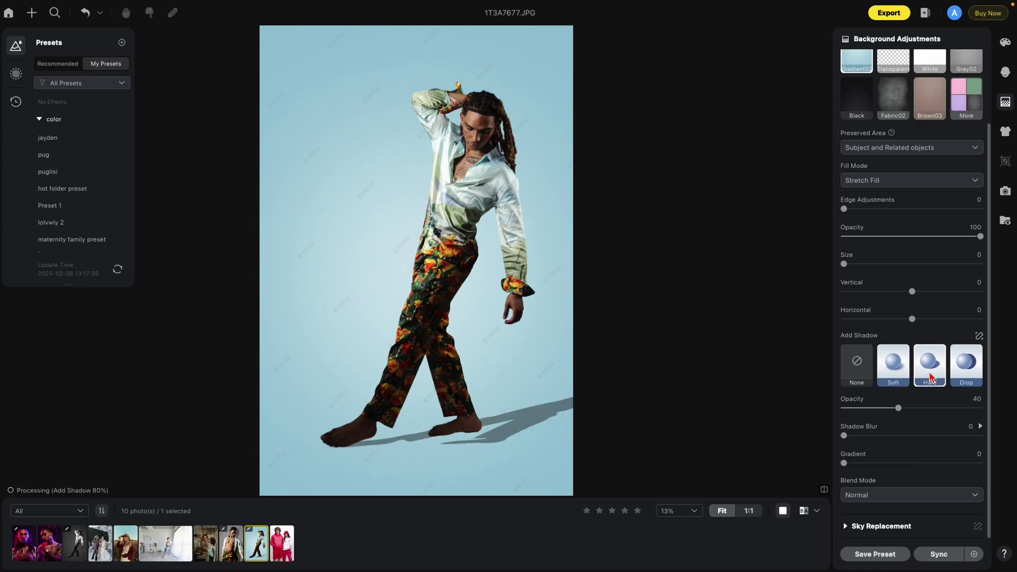
pyautogui.click(897, 372)
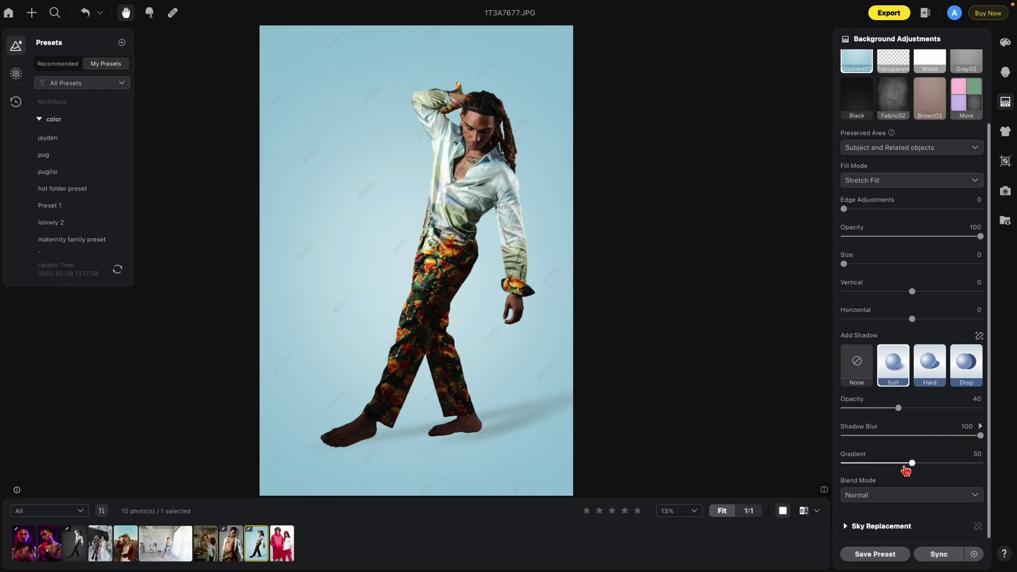
pyautogui.click(931, 385)
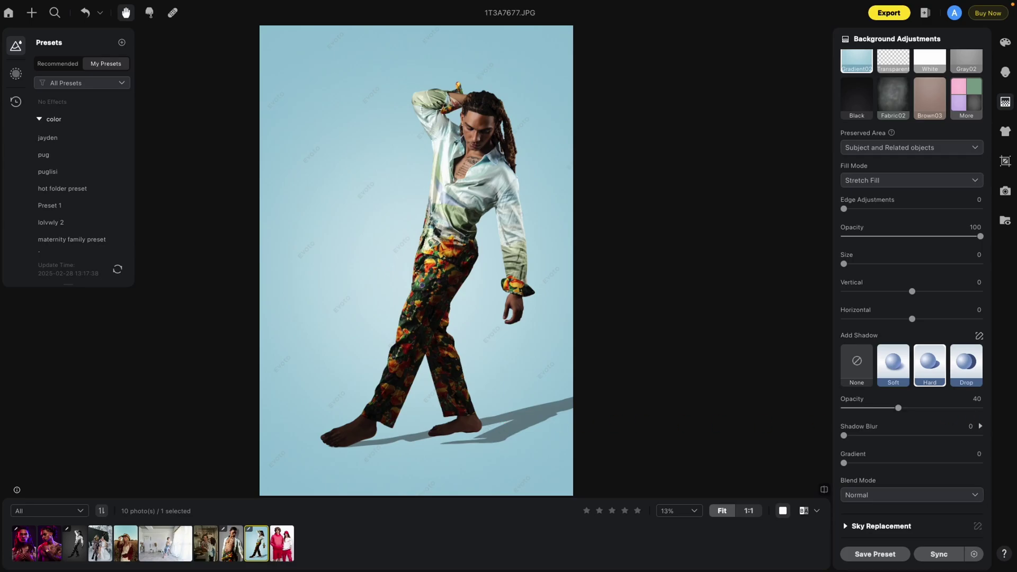
pyautogui.click(919, 503)
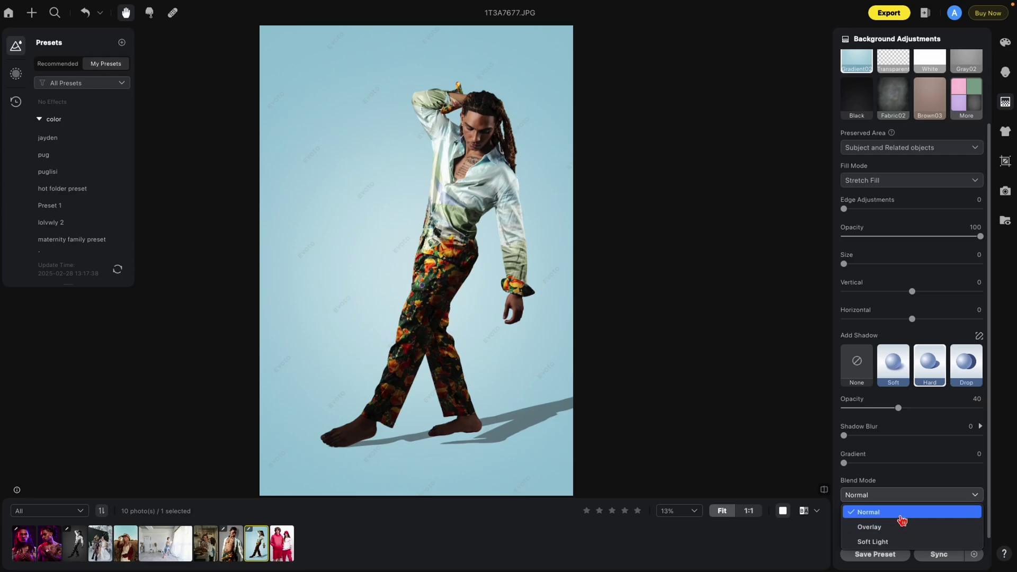
# Step: Try the White backdrop and Soft Light/Overlay blends, then use Normal blending with a Drop shadow
pyautogui.click(934, 64)
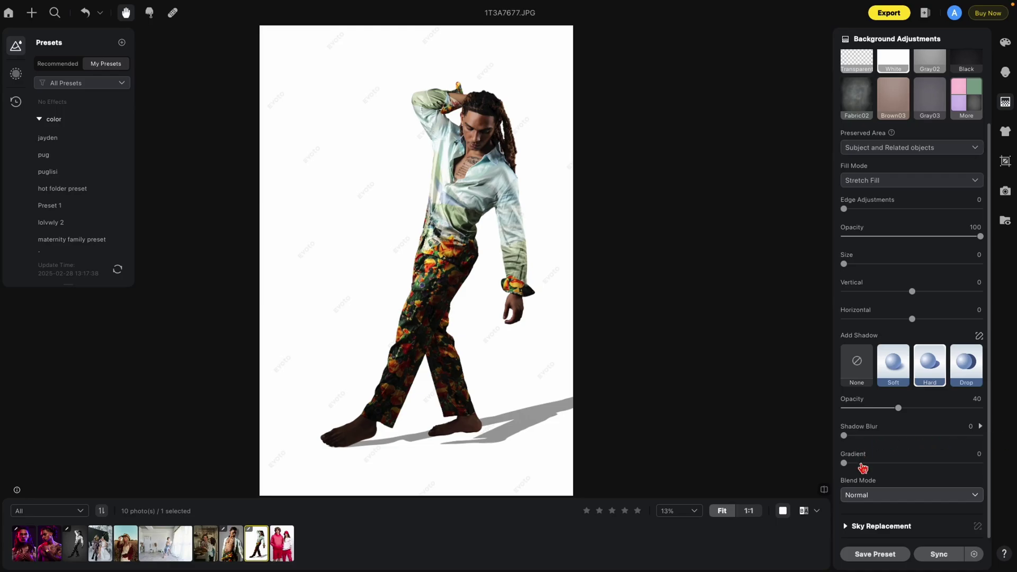
pyautogui.press('Down')
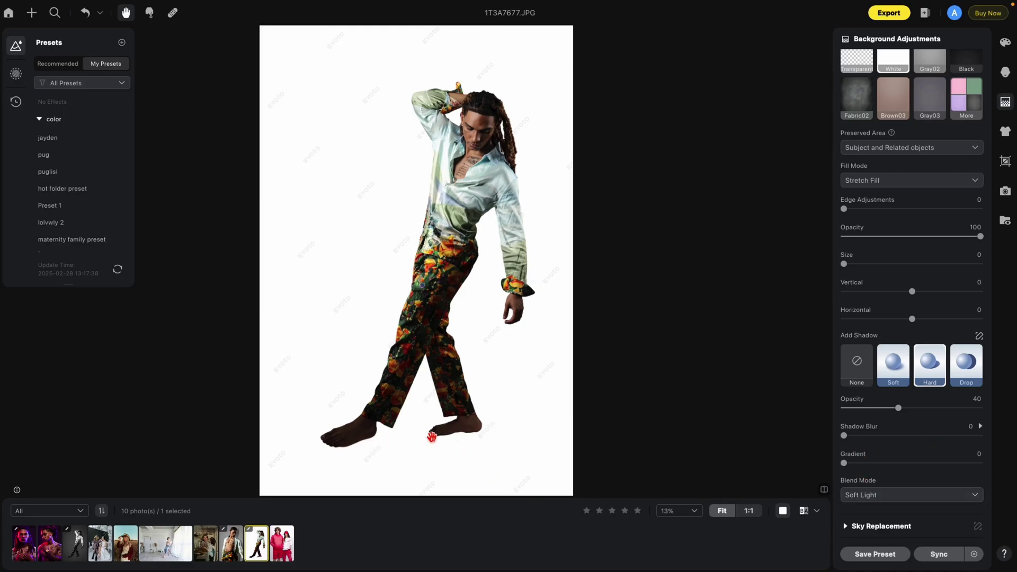
pyautogui.click(861, 494)
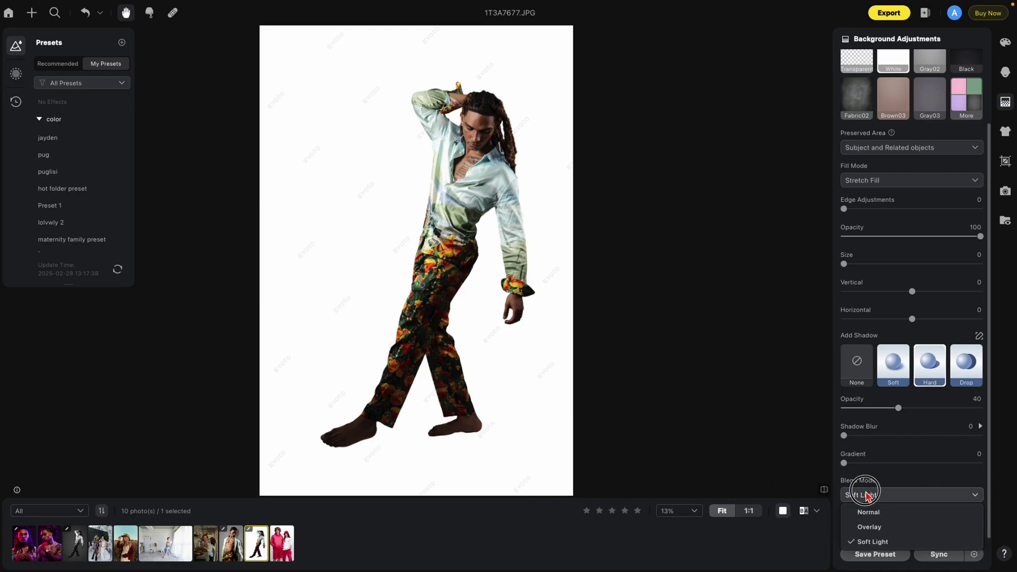
pyautogui.click(869, 527)
pyautogui.click(869, 497)
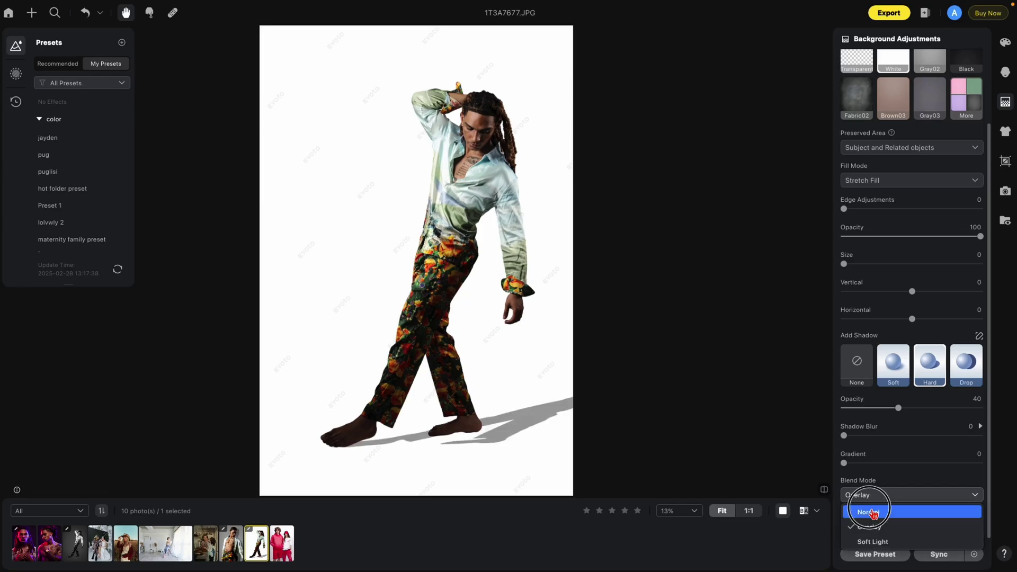
pyautogui.click(869, 512)
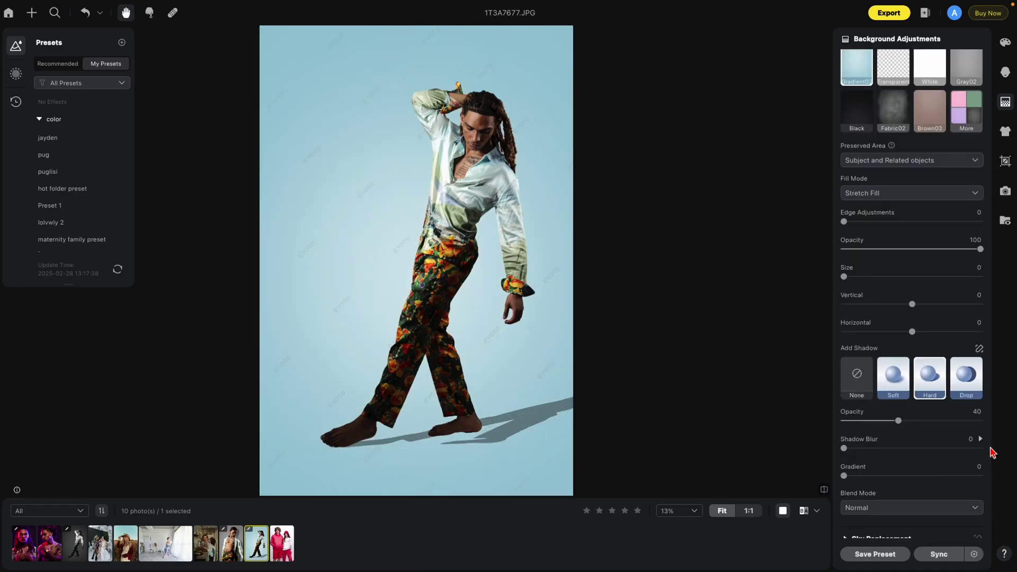
pyautogui.click(967, 378)
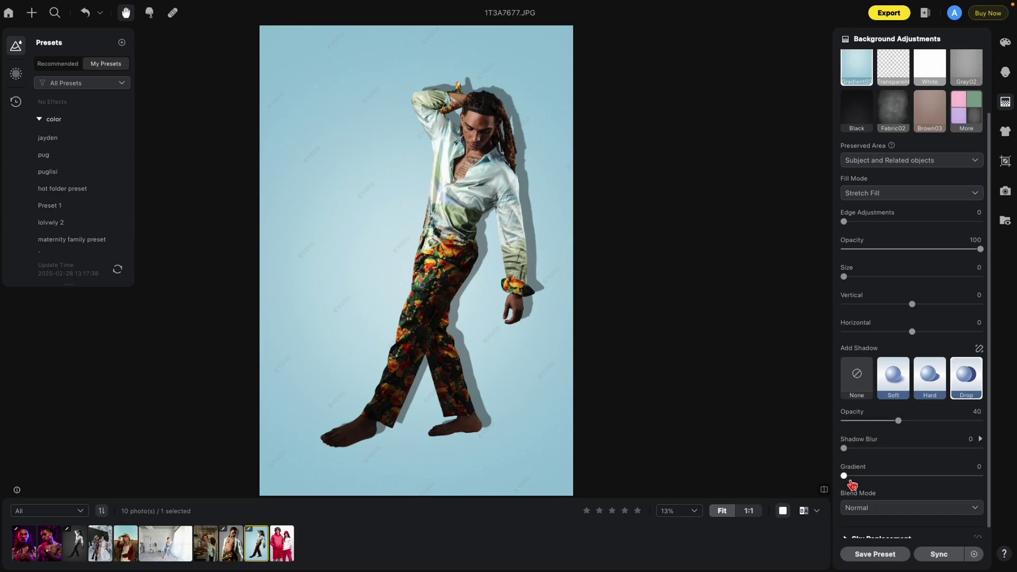
# Step: Switch to a Soft shadow at opacity 64, keeping the blue backdrop at full opacity
pyautogui.click(895, 376)
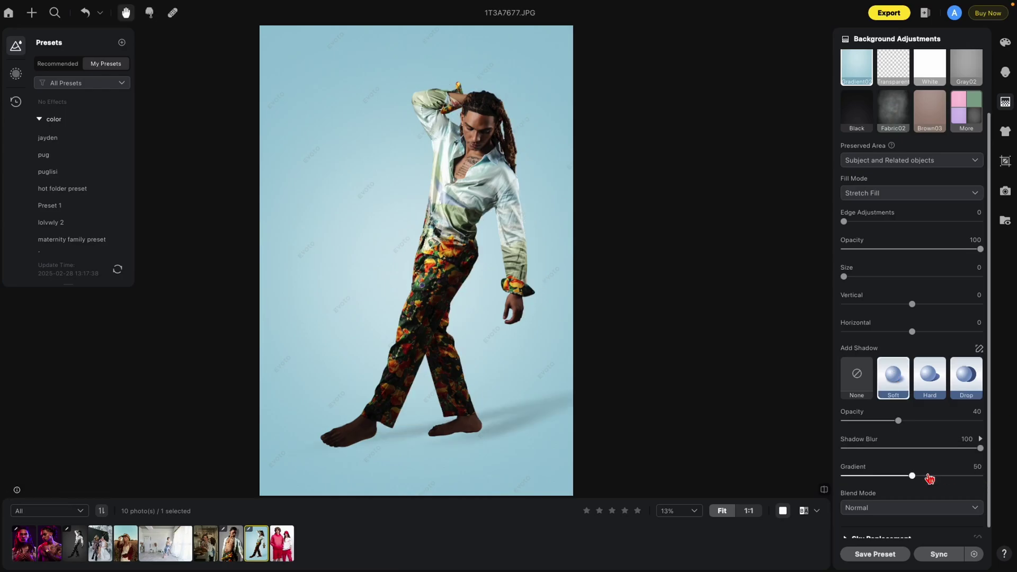
pyautogui.moveTo(901, 421); pyautogui.dragTo(934, 427)
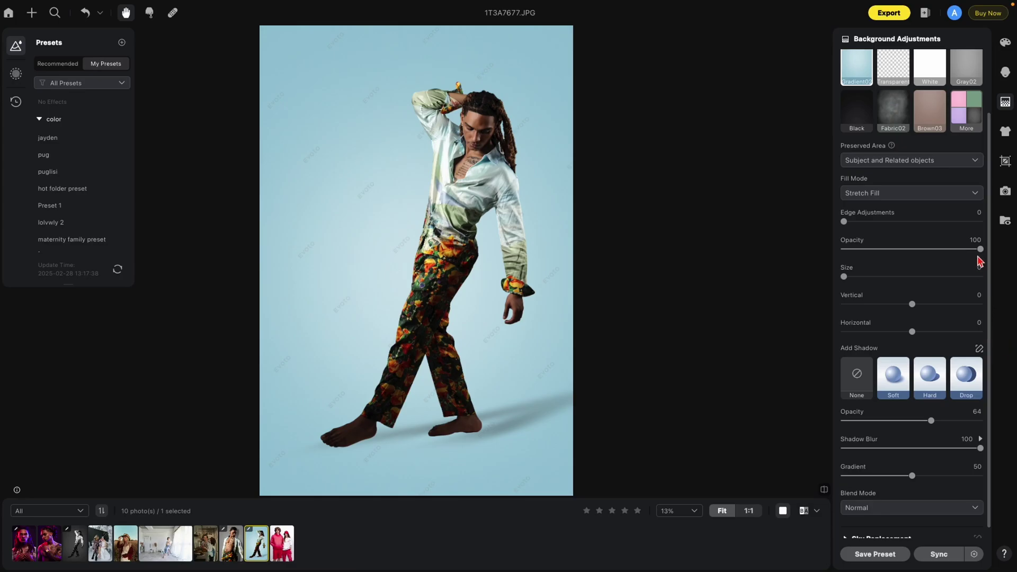
pyautogui.moveTo(980, 254); pyautogui.dragTo(893, 254)
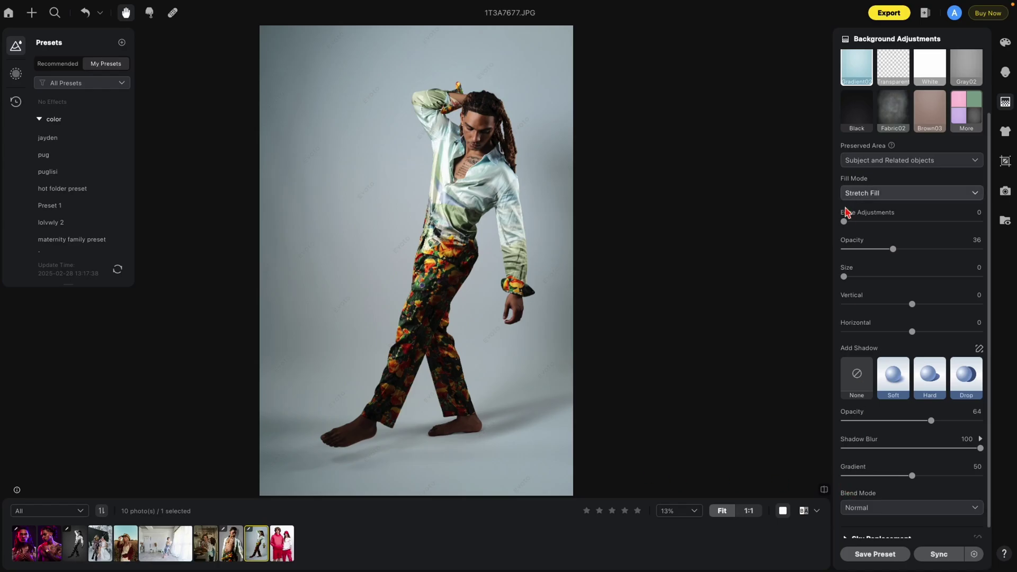
pyautogui.moveTo(892, 257); pyautogui.dragTo(1015, 253)
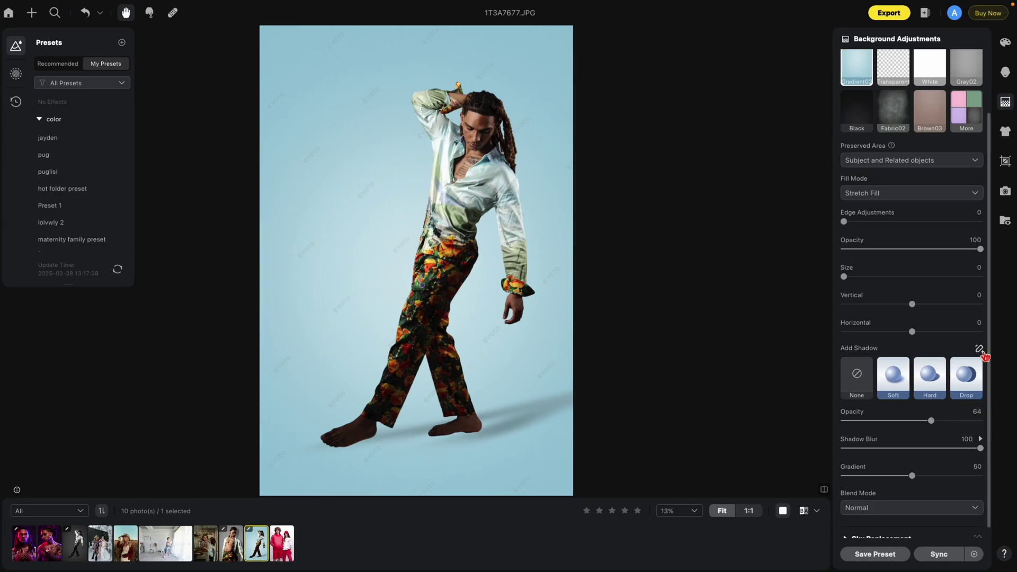
pyautogui.click(979, 350)
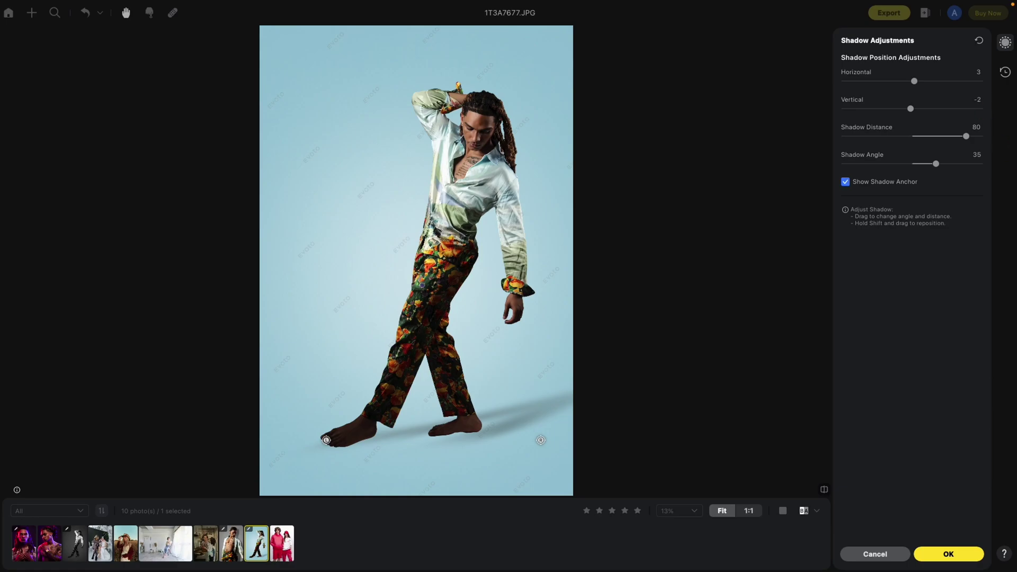
# Step: Position the shadow at horizontal 3, distance -100 and angle 60 across the floor
pyautogui.moveTo(918, 87)
pyautogui.mouseDown()
pyautogui.moveTo(859, 91)
pyautogui.moveTo(918, 94)
pyautogui.mouseUp()
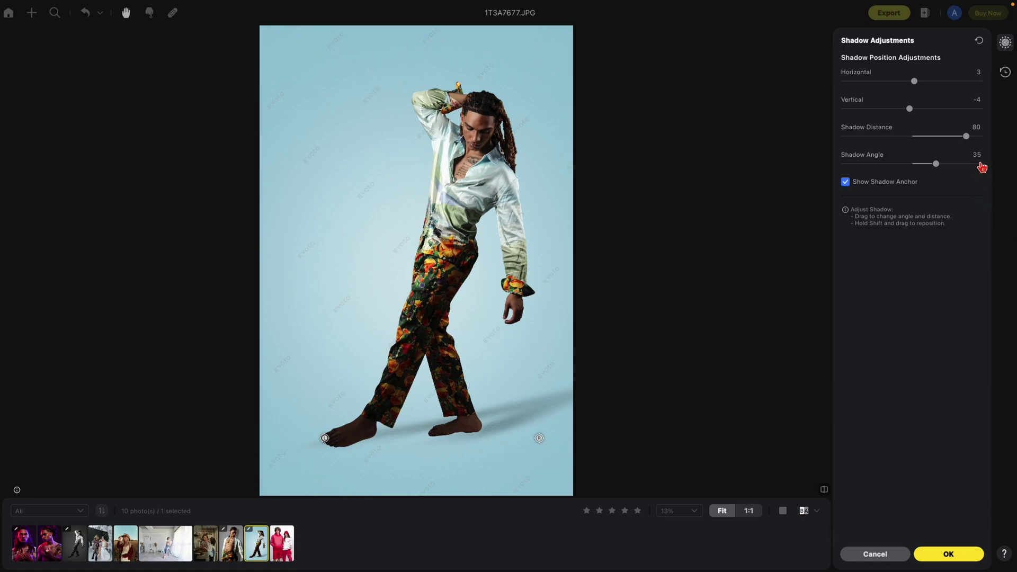
pyautogui.moveTo(966, 137); pyautogui.dragTo(840, 141)
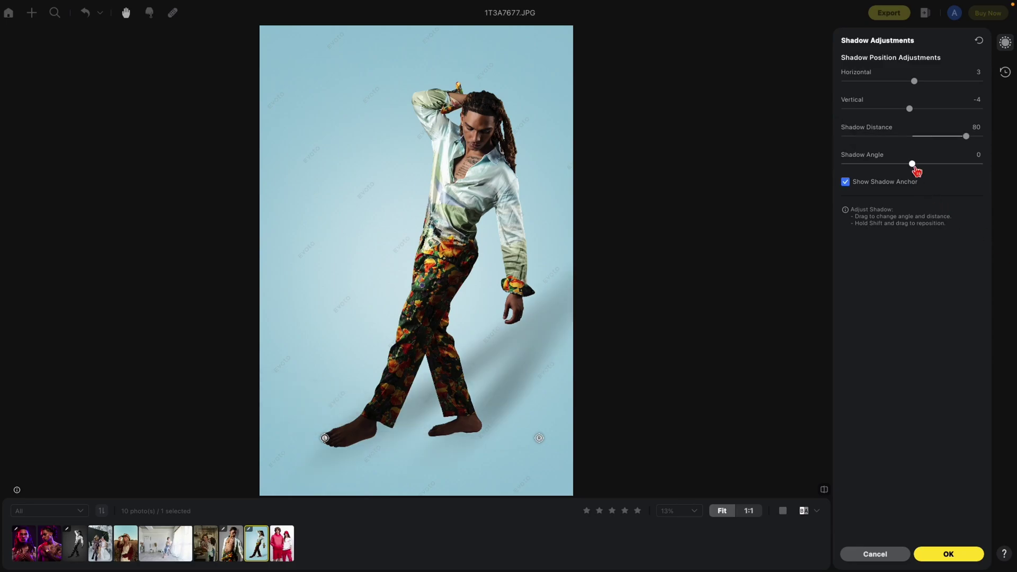
pyautogui.moveTo(913, 163); pyautogui.dragTo(941, 163)
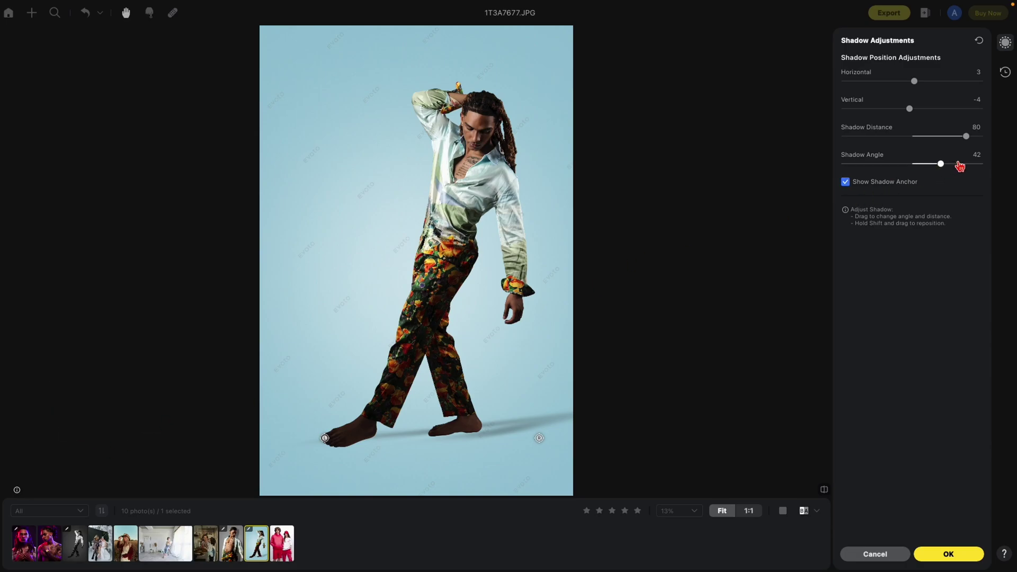
pyautogui.moveTo(952, 168); pyautogui.dragTo(921, 165)
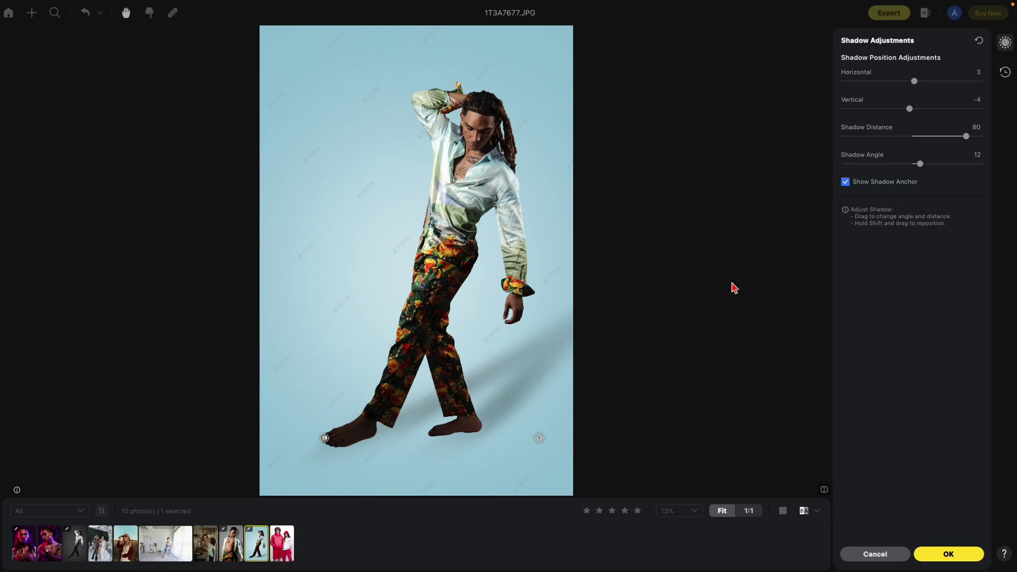
pyautogui.moveTo(921, 168)
pyautogui.mouseDown()
pyautogui.moveTo(881, 169)
pyautogui.moveTo(920, 168)
pyautogui.mouseUp()
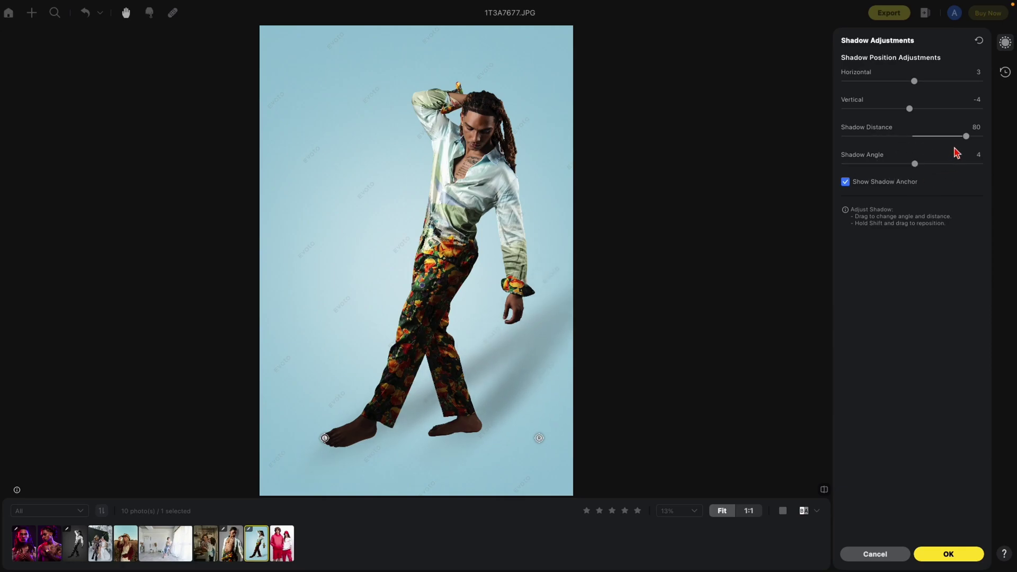
pyautogui.moveTo(967, 143); pyautogui.dragTo(836, 154)
pyautogui.moveTo(922, 166); pyautogui.dragTo(953, 164)
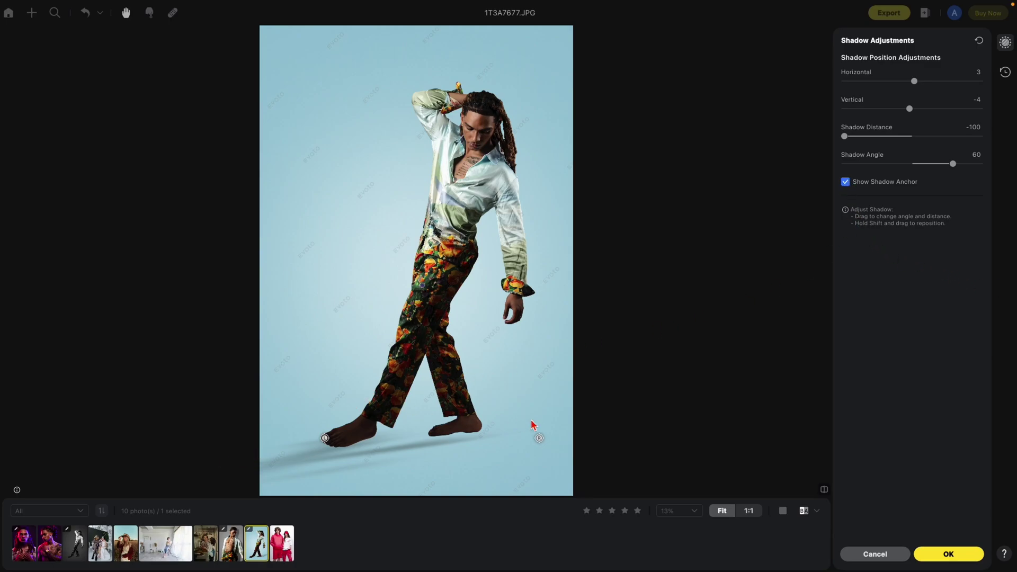
# Step: Show the shadow anchors, pull one closer to the model's forward foot, and confirm
pyautogui.click(845, 182)
pyautogui.click(847, 183)
pyautogui.click(847, 184)
pyautogui.click(847, 184)
pyautogui.moveTo(544, 440); pyautogui.dragTo(503, 439)
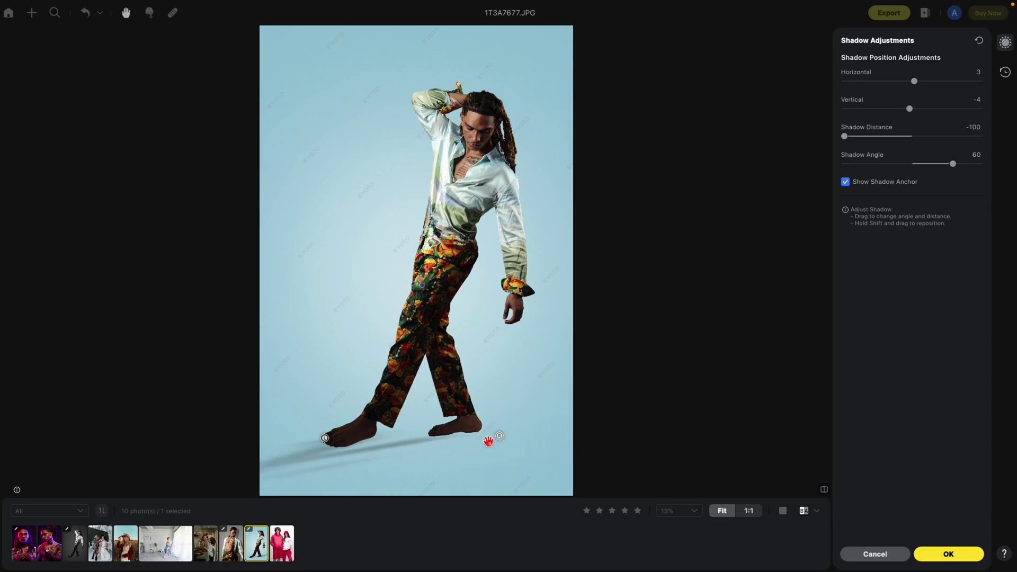
pyautogui.click(324, 440)
pyautogui.click(498, 435)
pyautogui.click(946, 553)
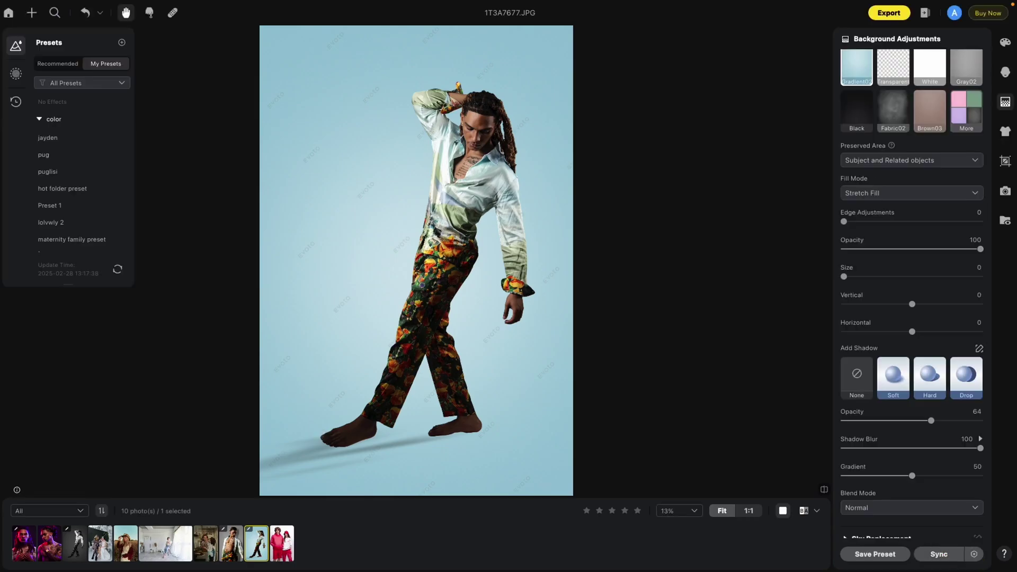
# Step: Lower the backdrop opacity to 39 for a pale blue-grey tint
pyautogui.moveTo(981, 253); pyautogui.dragTo(862, 256)
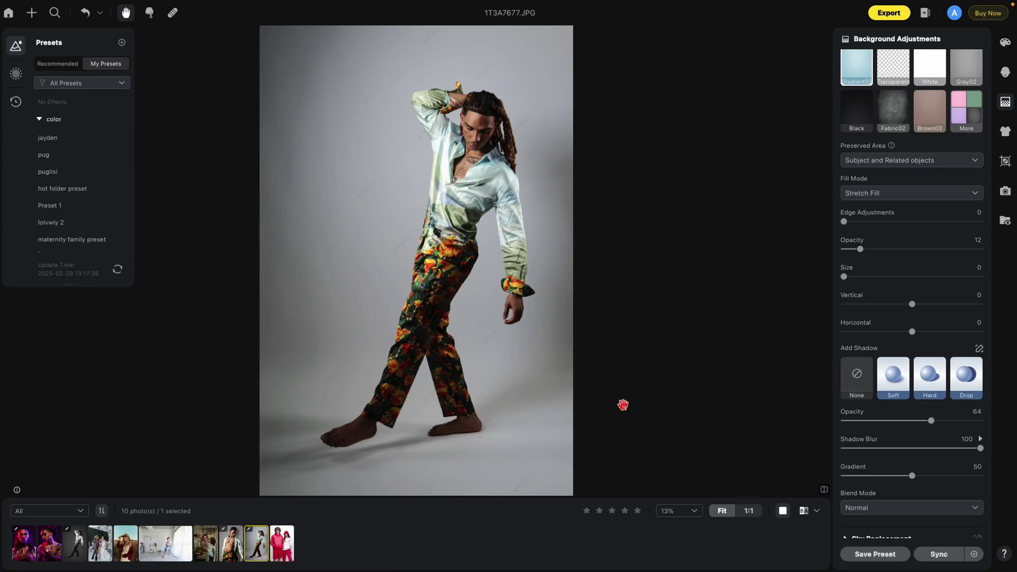
pyautogui.moveTo(862, 249); pyautogui.dragTo(899, 254)
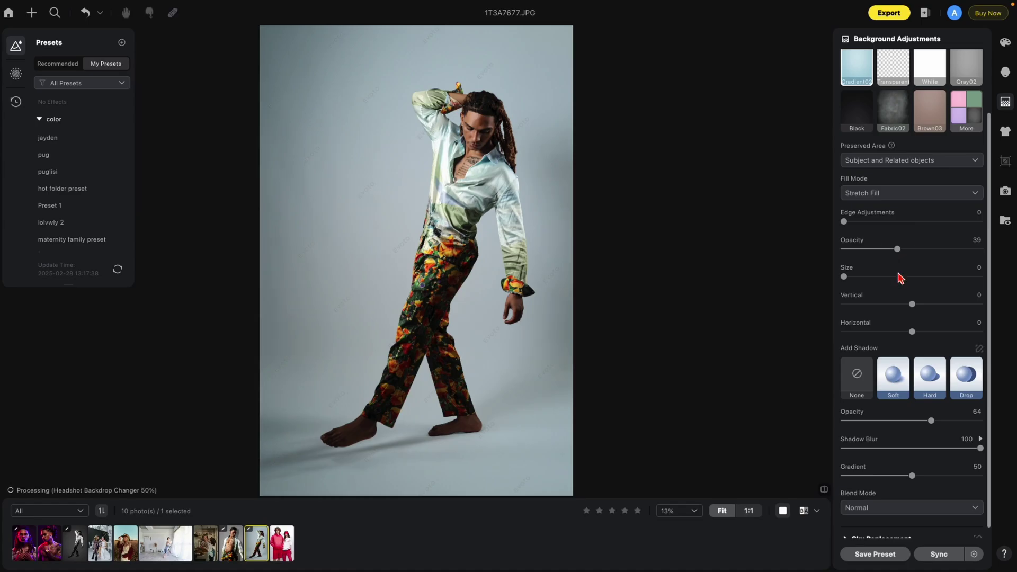
pyautogui.click(980, 349)
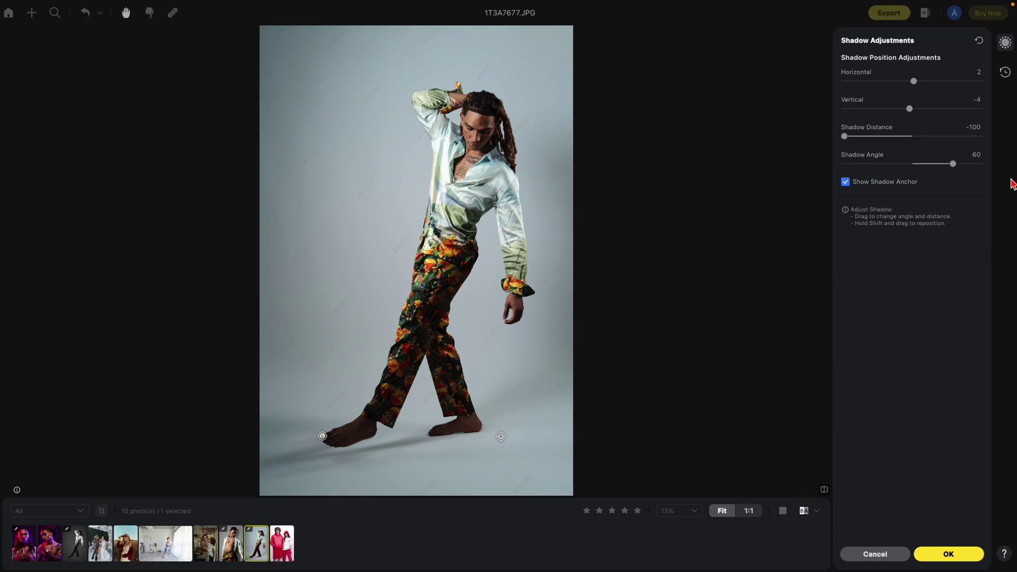
# Step: Set the shadow angle to 62, nudge the anchor near the foot, and confirm
pyautogui.moveTo(845, 136)
pyautogui.mouseDown()
pyautogui.moveTo(862, 136)
pyautogui.moveTo(827, 144)
pyautogui.mouseUp()
pyautogui.moveTo(953, 163); pyautogui.dragTo(949, 164)
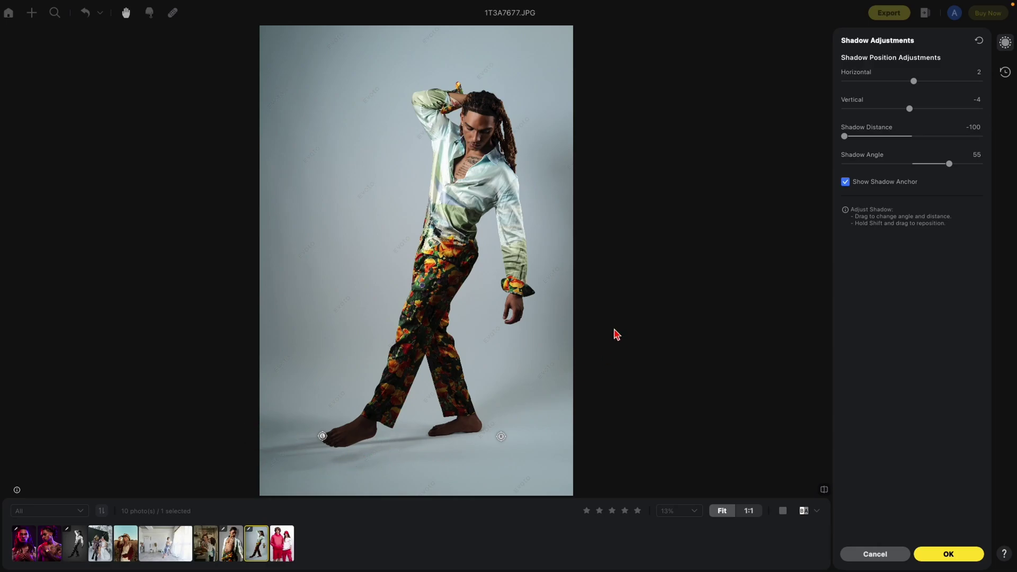
pyautogui.moveTo(950, 164); pyautogui.dragTo(958, 167)
pyautogui.moveTo(322, 435); pyautogui.dragTo(329, 435)
pyautogui.click(949, 554)
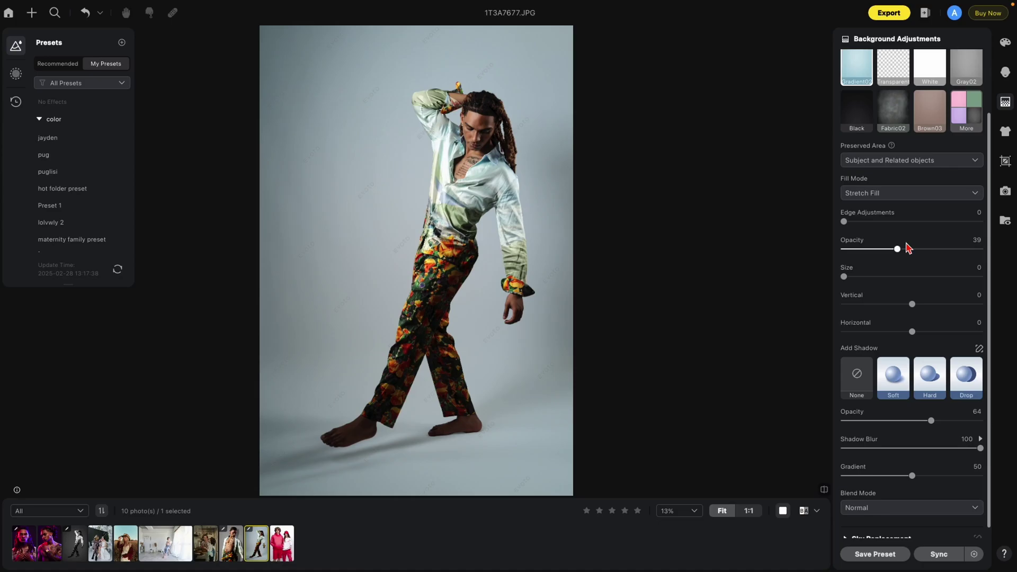
# Step: Restore the backdrop opacity to 100 and set the shadow opacity to 62
pyautogui.moveTo(899, 250); pyautogui.dragTo(993, 259)
pyautogui.moveTo(899, 422); pyautogui.dragTo(765, 431)
pyautogui.click(844, 422)
pyautogui.moveTo(846, 427); pyautogui.dragTo(933, 428)
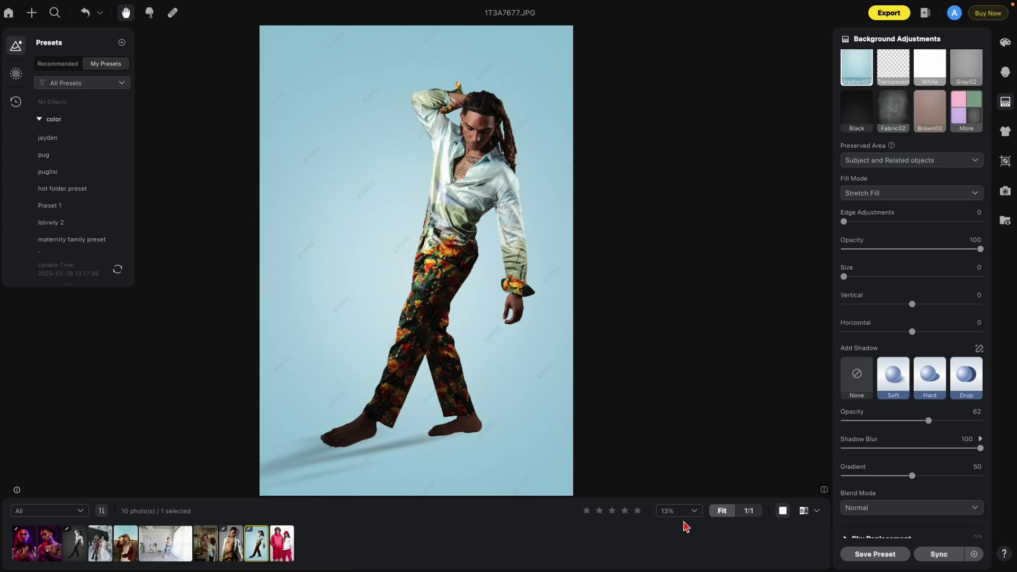
# Step: Switch to the red-outfit couple photo 1T3A4740.jpg and pan around it
pyautogui.click(282, 543)
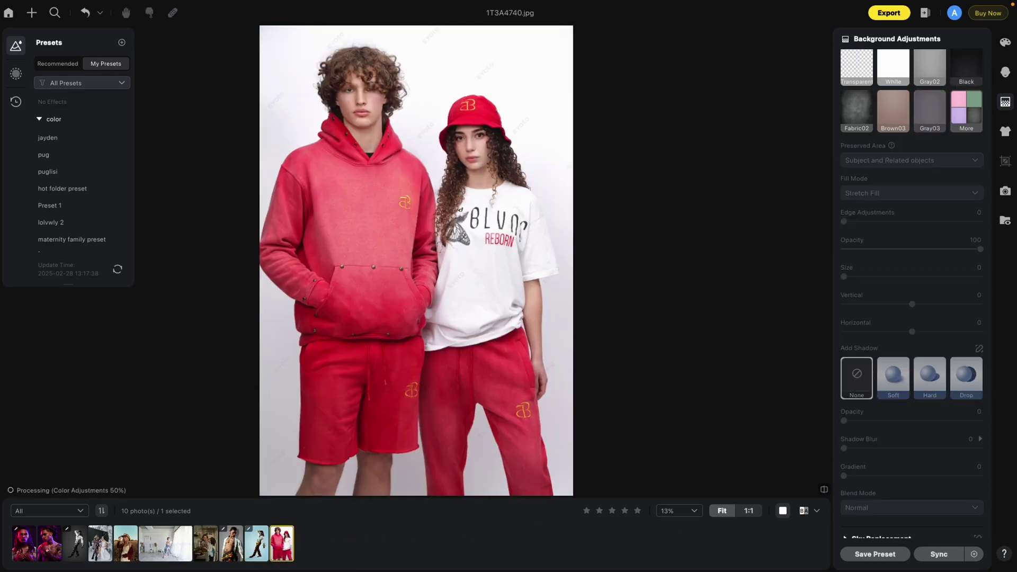
pyautogui.press('h')
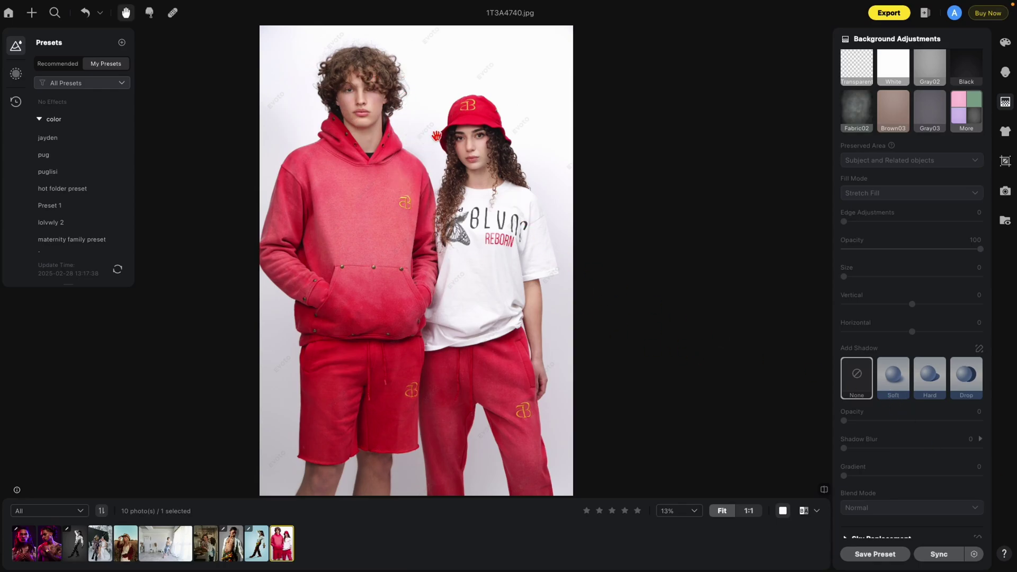
pyautogui.scroll(2, 902, 286)
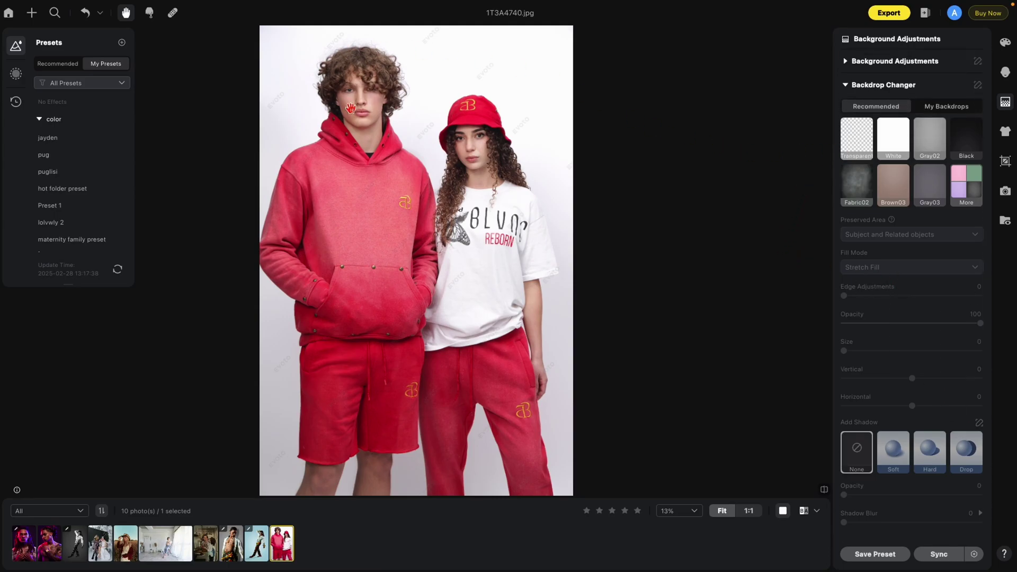
# Step: Apply the Gray02 backdrop with a Drop shadow at opacity 40, comparing against the original
pyautogui.click(925, 143)
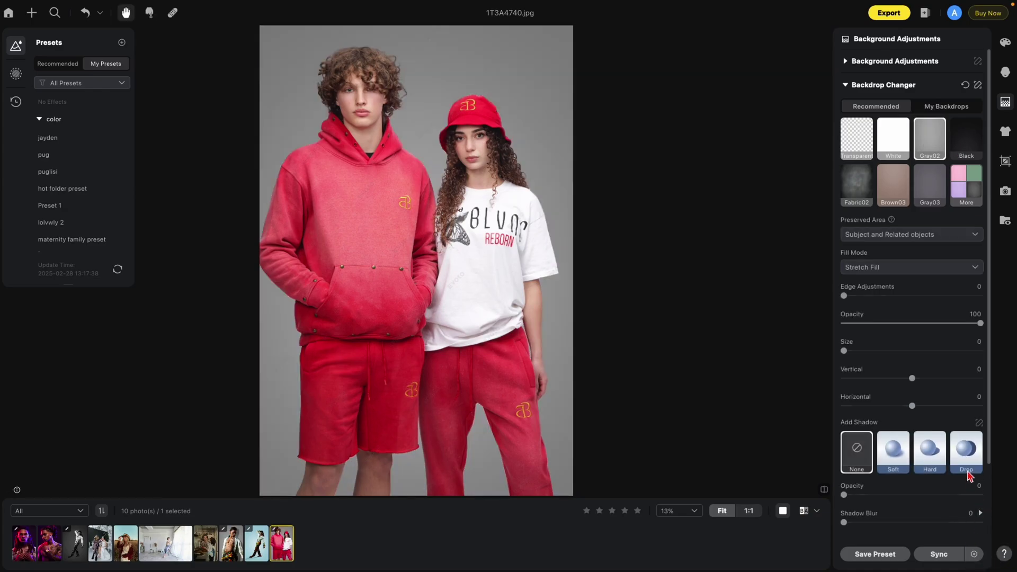
pyautogui.click(968, 457)
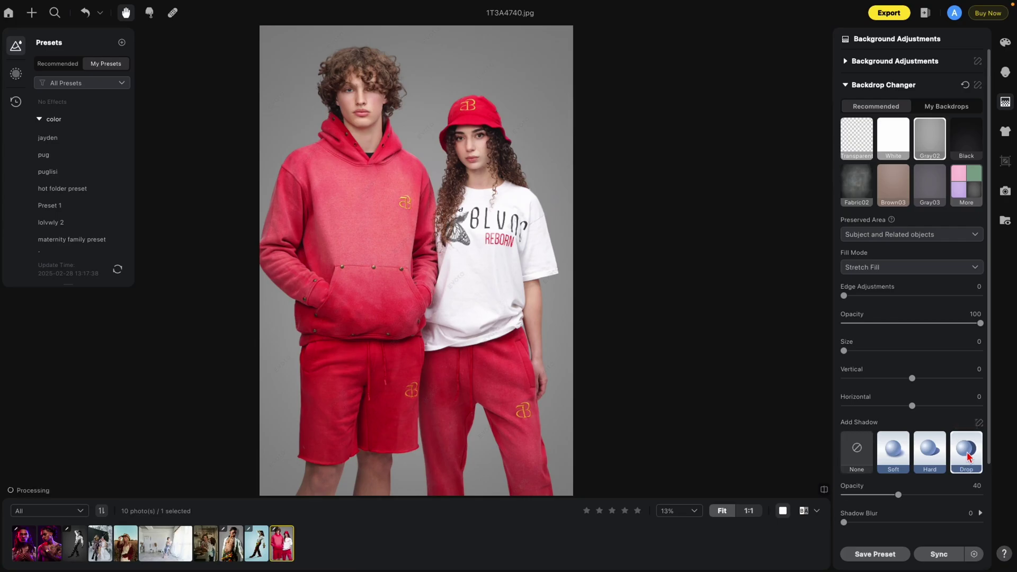
pyautogui.click(825, 490)
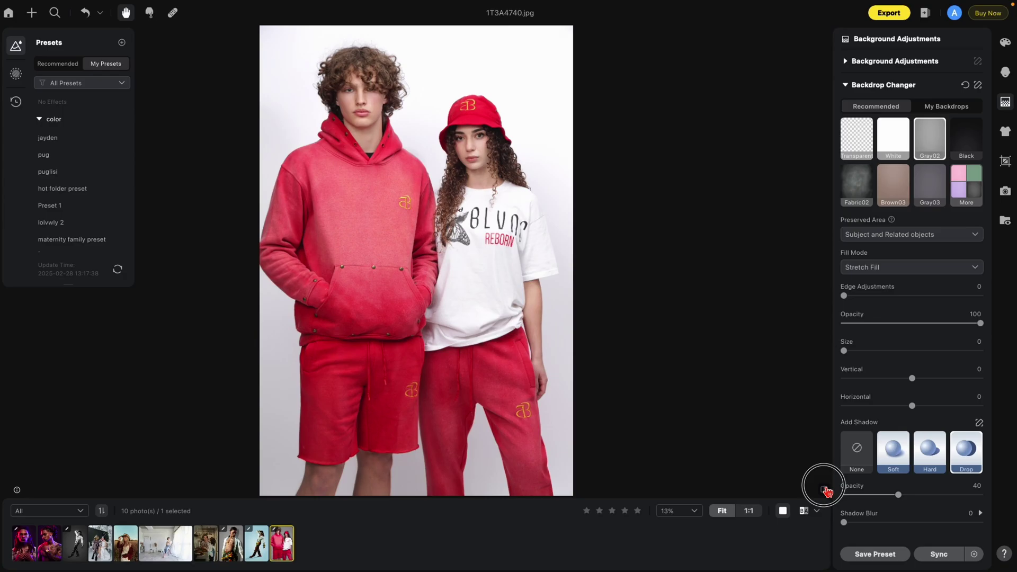
pyautogui.click(825, 490)
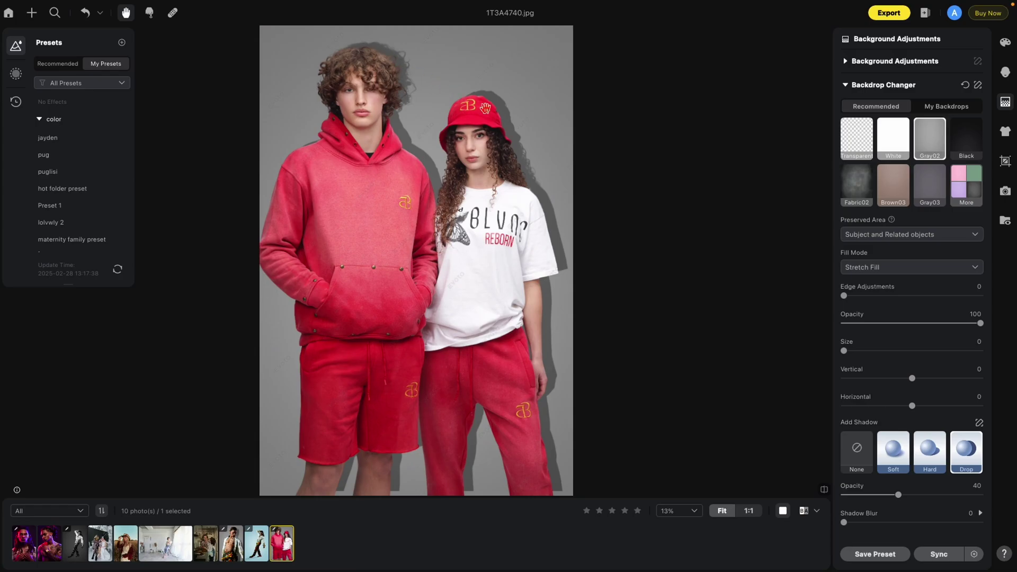
pyautogui.click(981, 424)
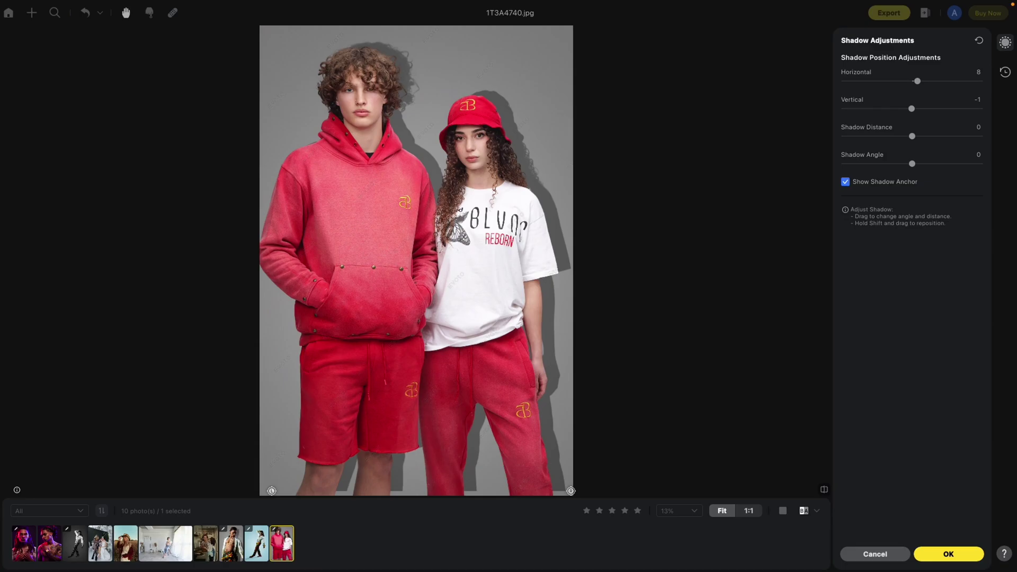
# Step: Shift the couple's drop shadow horizontally and vertically, confirm it, and increase Shadow Blur
pyautogui.moveTo(914, 111); pyautogui.dragTo(920, 117)
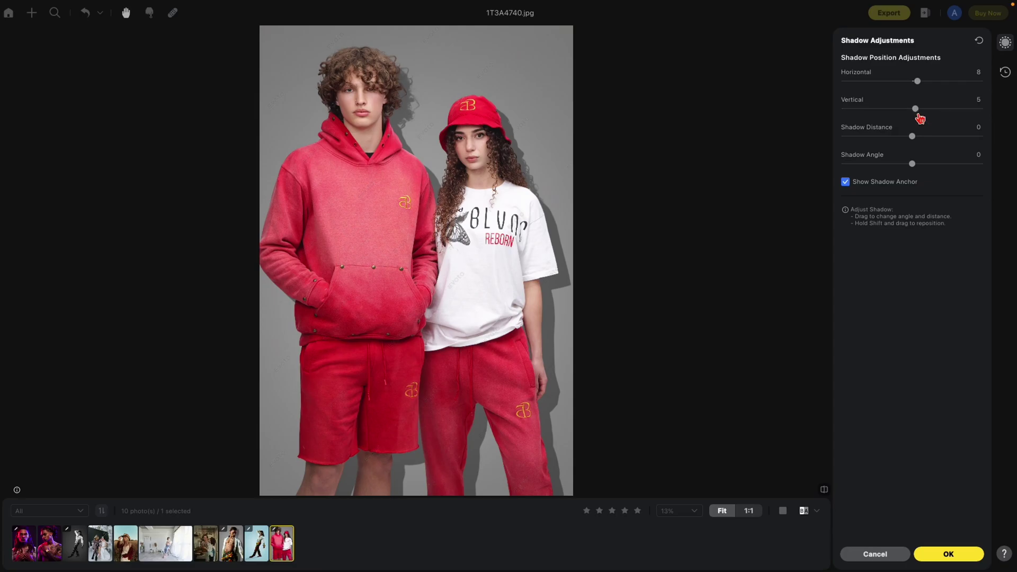
pyautogui.moveTo(916, 80); pyautogui.dragTo(920, 110)
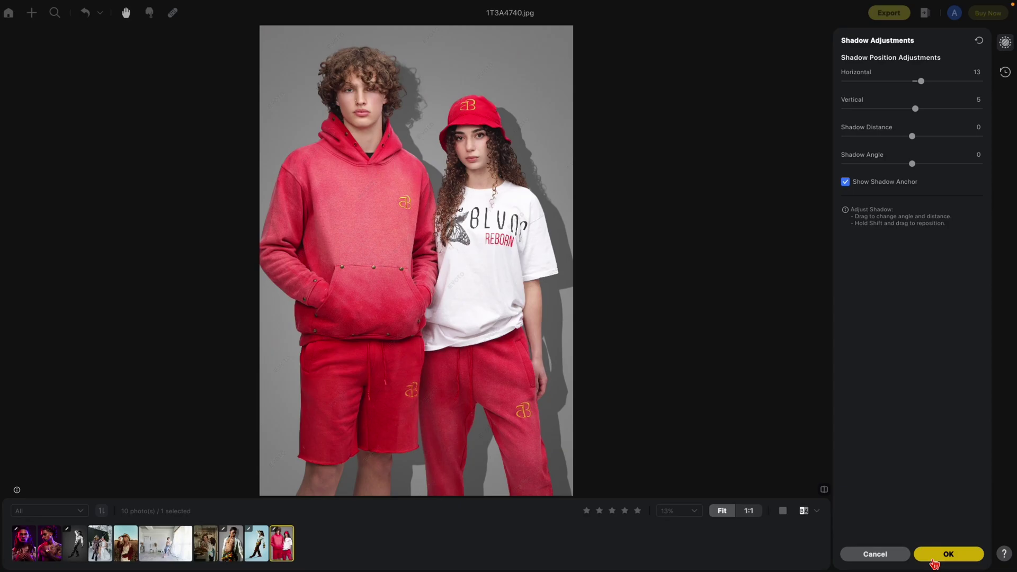
pyautogui.click(949, 555)
pyautogui.moveTo(845, 523); pyautogui.dragTo(901, 526)
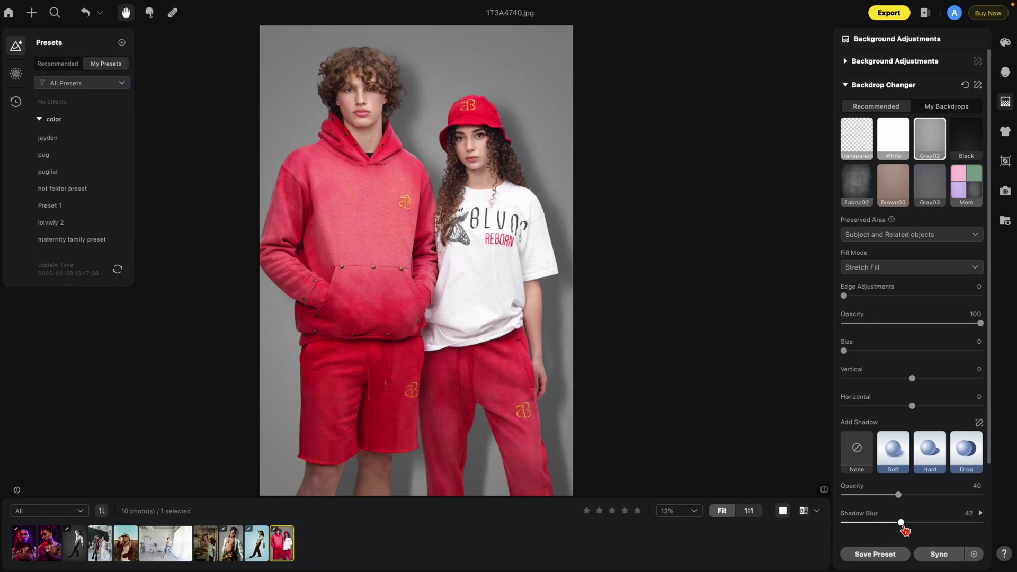
# Step: Show the wedding photo in a Before/After split with the Portrait Retouching options
pyautogui.click(825, 490)
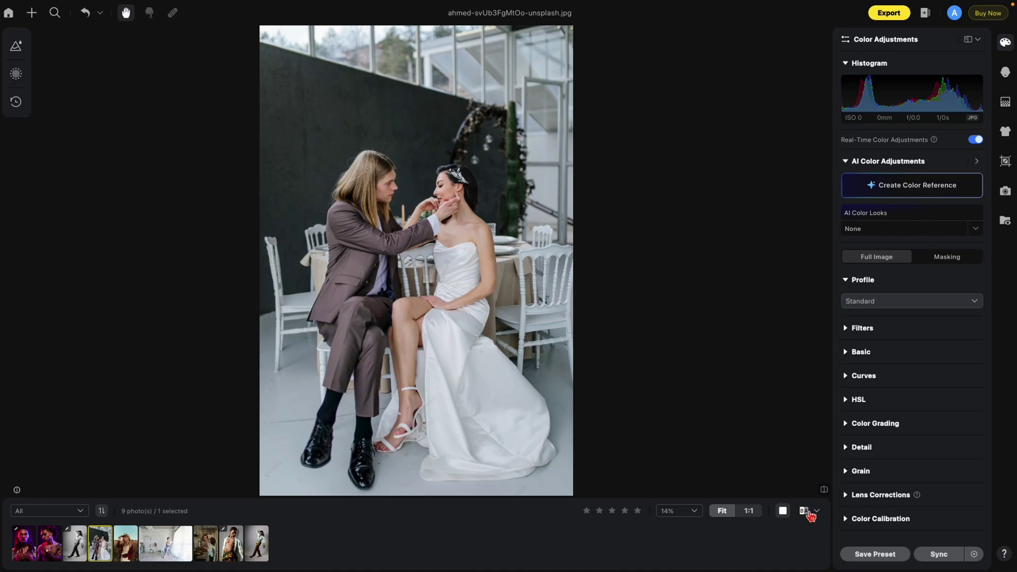
pyautogui.click(804, 511)
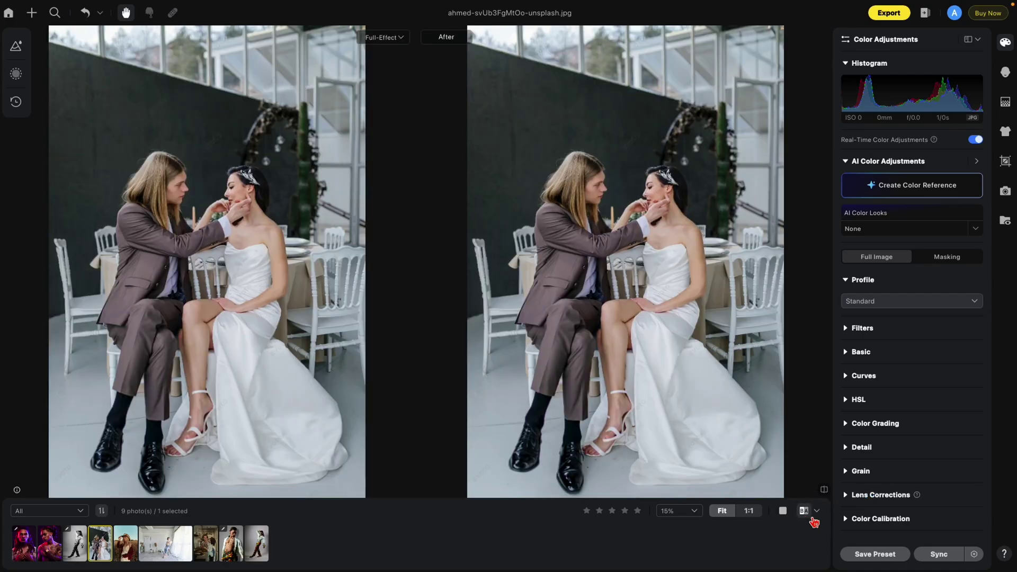
pyautogui.click(1006, 72)
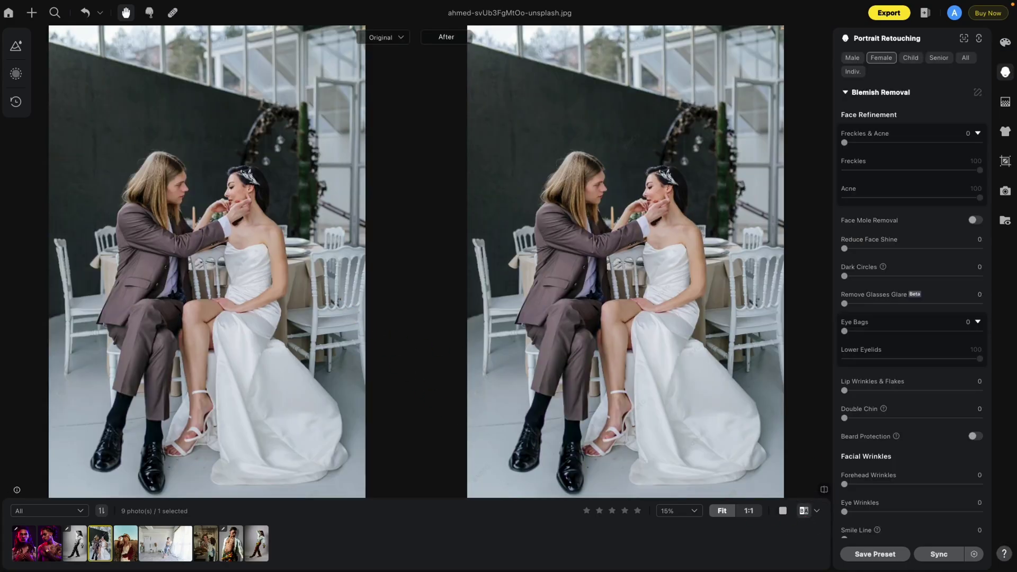
pyautogui.click(784, 512)
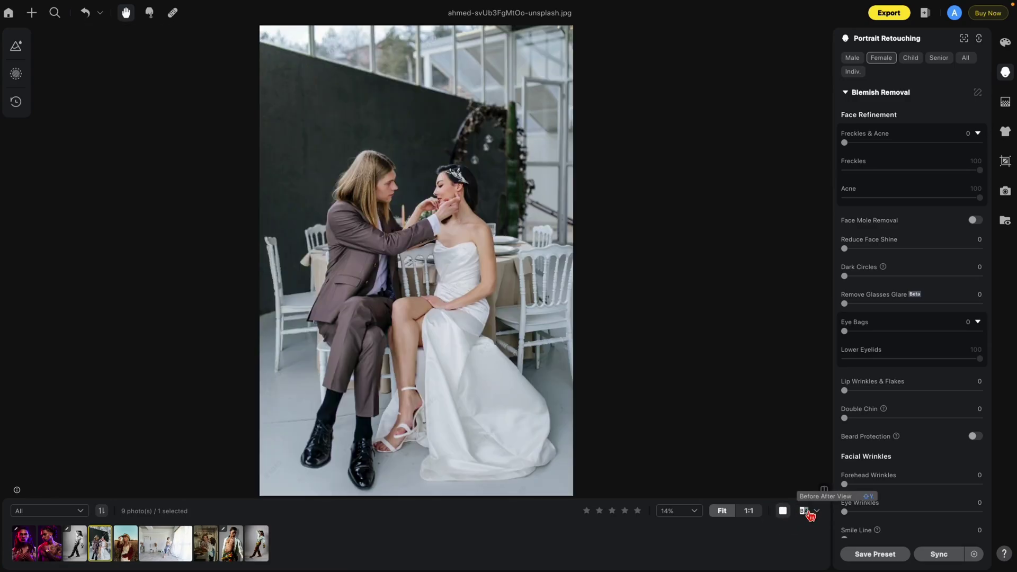
pyautogui.click(805, 512)
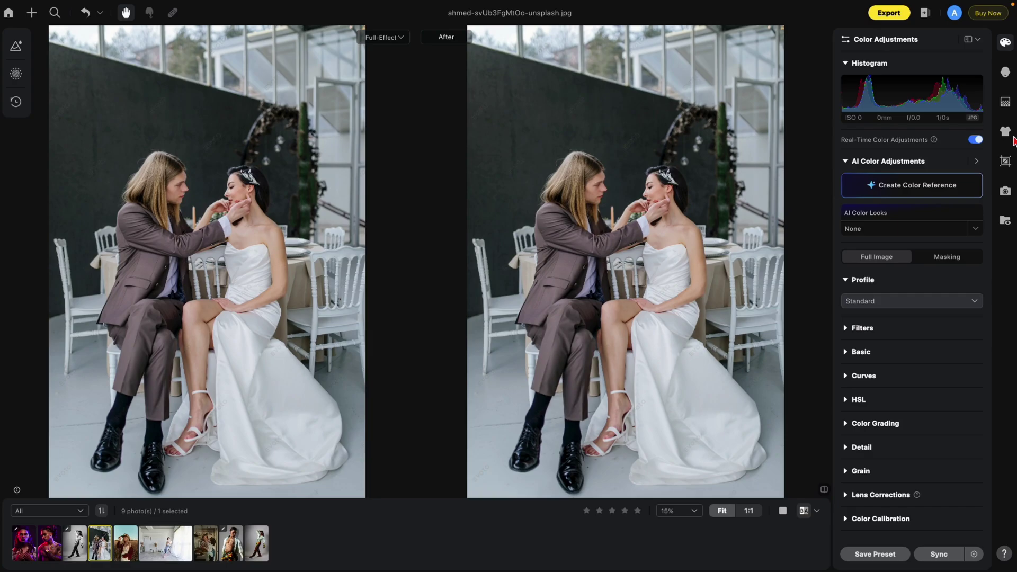
pyautogui.click(1005, 72)
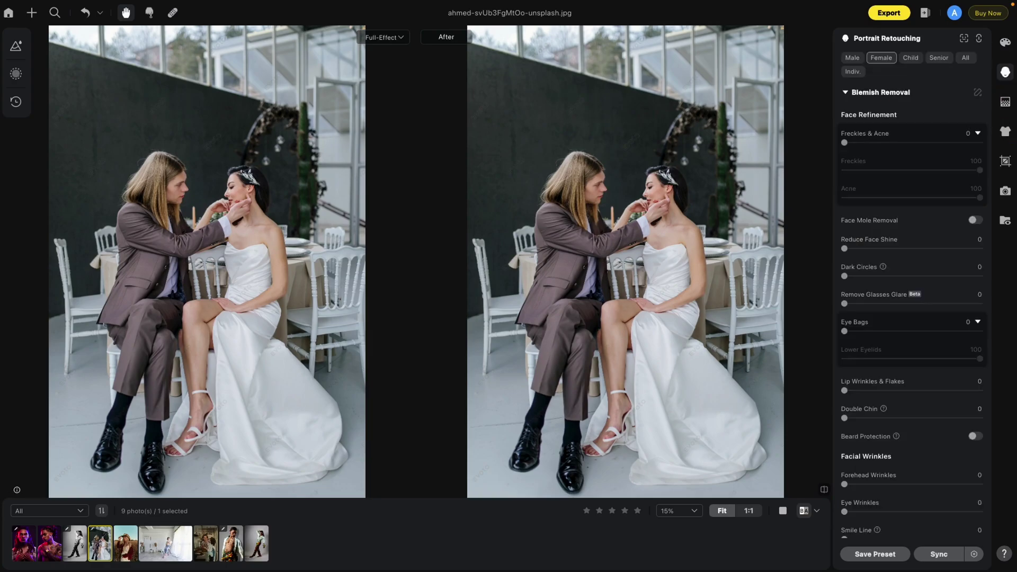
pyautogui.scroll(-1, 896, 273)
pyautogui.scroll(1, 890, 281)
pyautogui.click(852, 59)
pyautogui.scroll(-5, 911, 302)
pyautogui.scroll(-2, 911, 305)
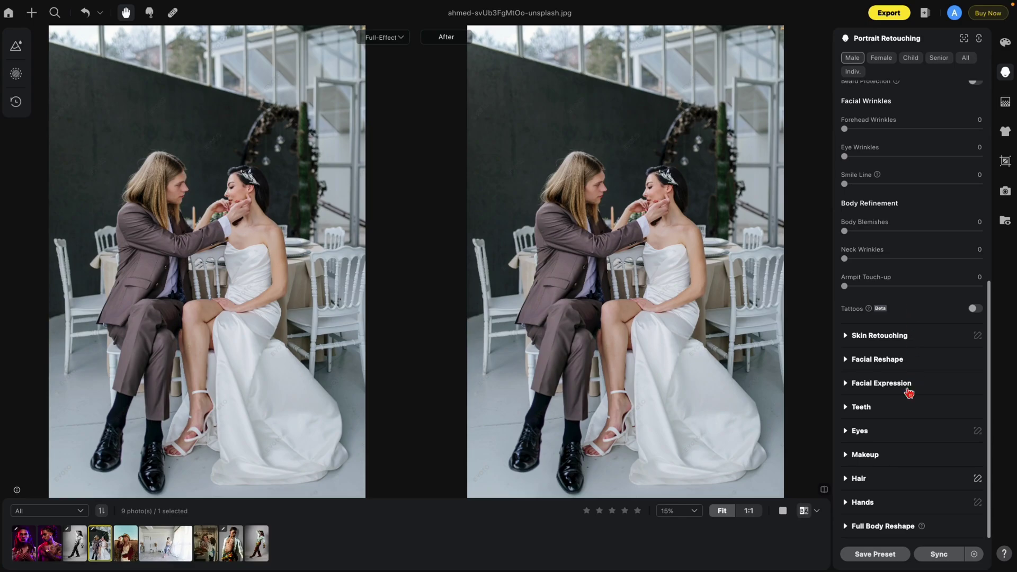
pyautogui.click(848, 480)
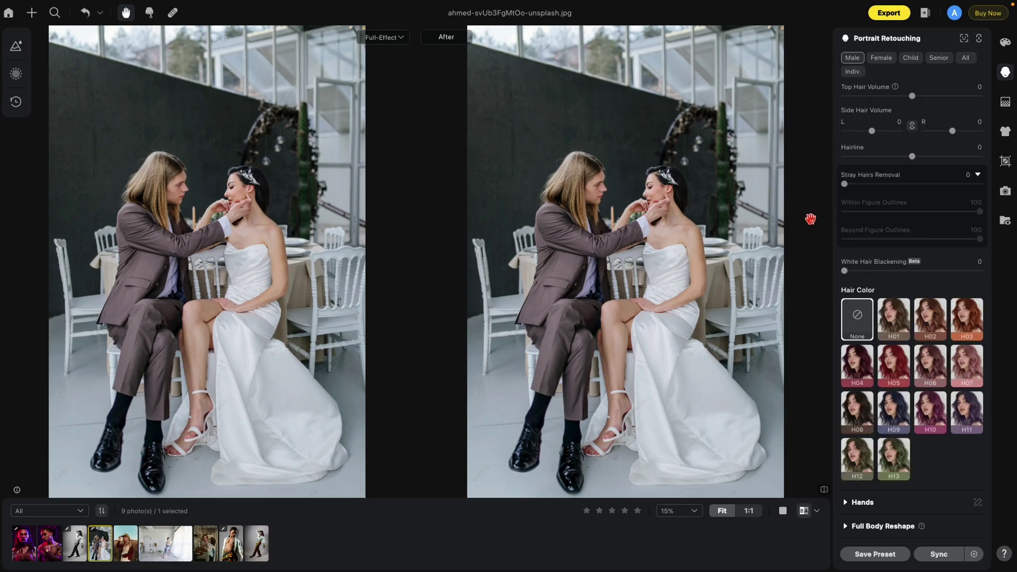
pyautogui.moveTo(845, 184); pyautogui.dragTo(980, 184)
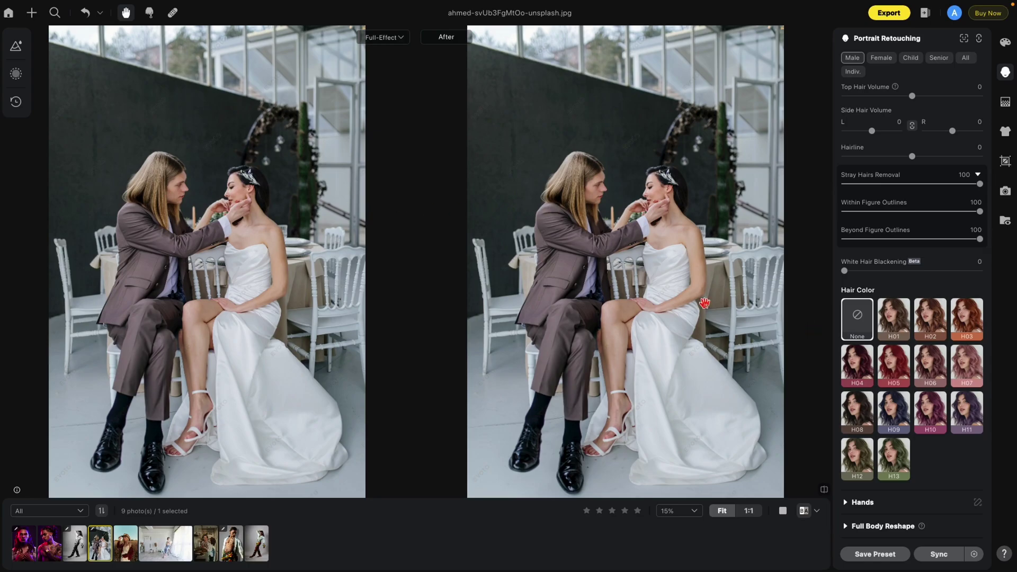
pyautogui.click(404, 39)
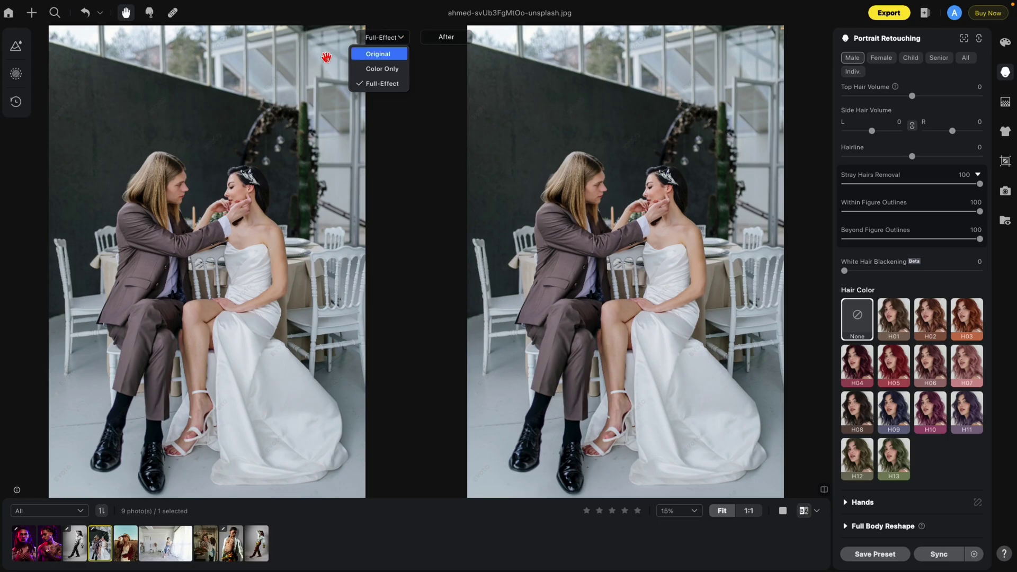
pyautogui.click(383, 55)
pyautogui.scroll(3, 132, 169)
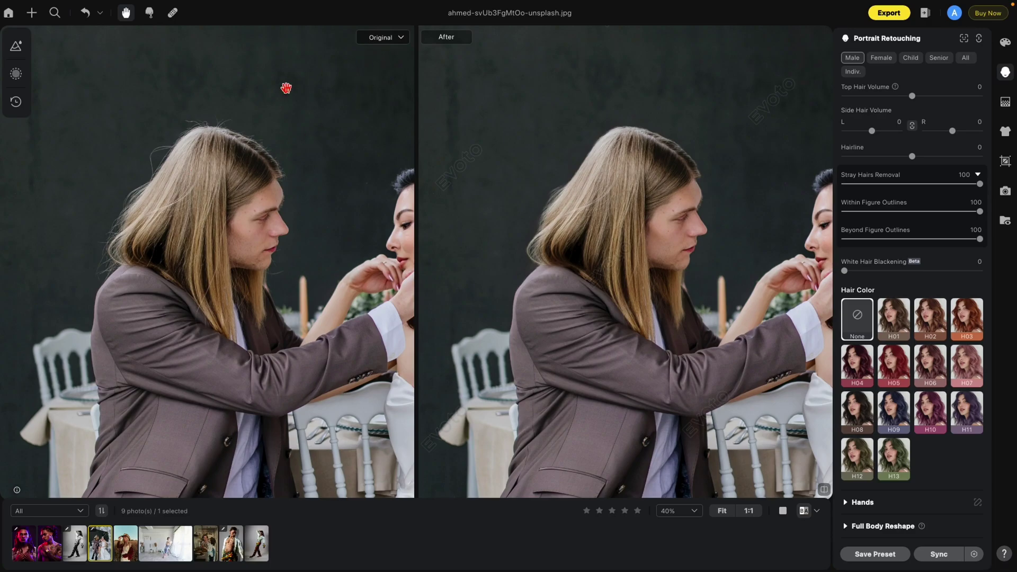
pyautogui.scroll(-3, 179, 205)
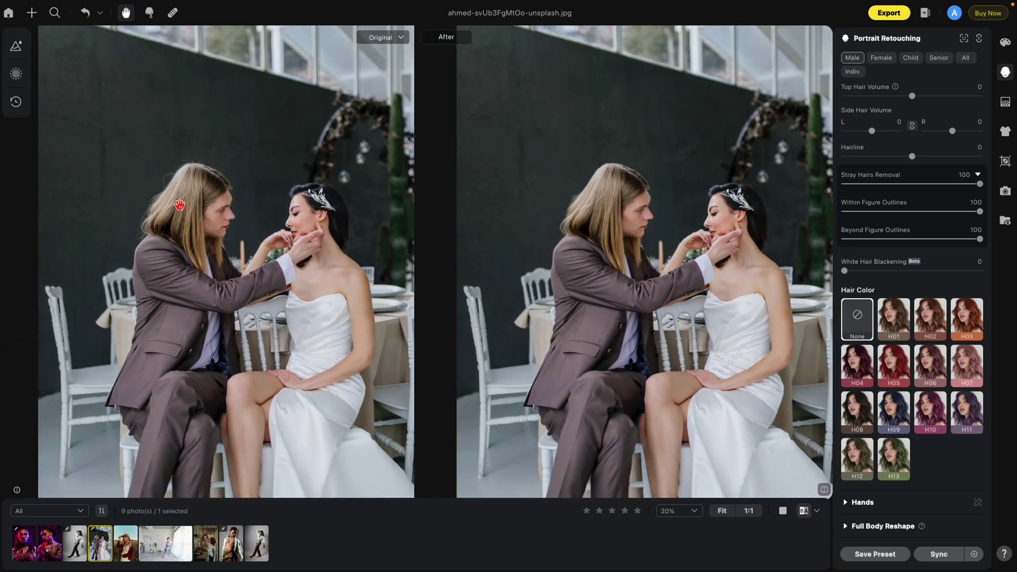
pyautogui.scroll(-1, 179, 205)
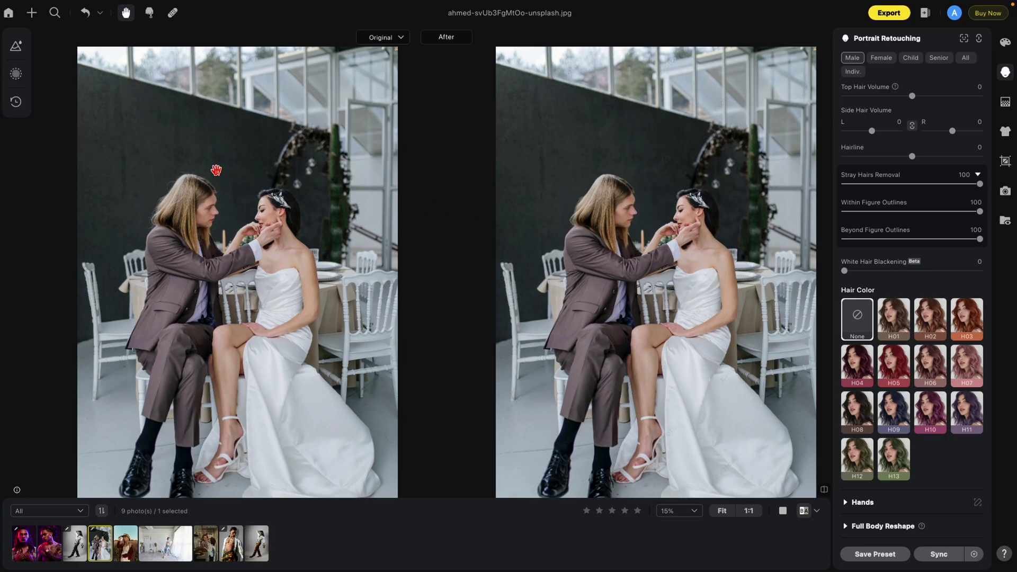
# Step: Fit the photo, select the Female profile, and set the left view to Color Only
pyautogui.click(407, 46)
pyautogui.click(401, 53)
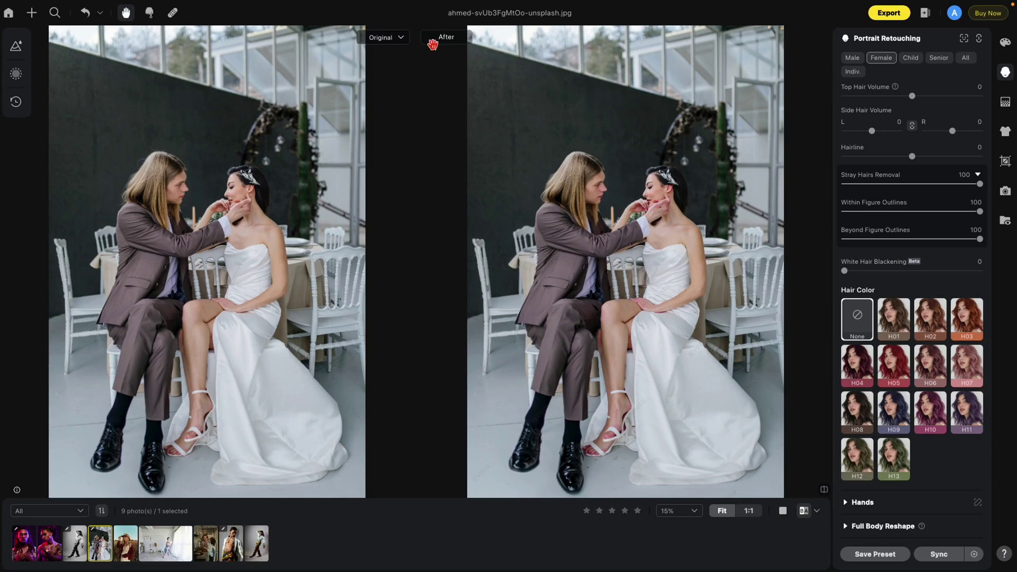
pyautogui.click(398, 38)
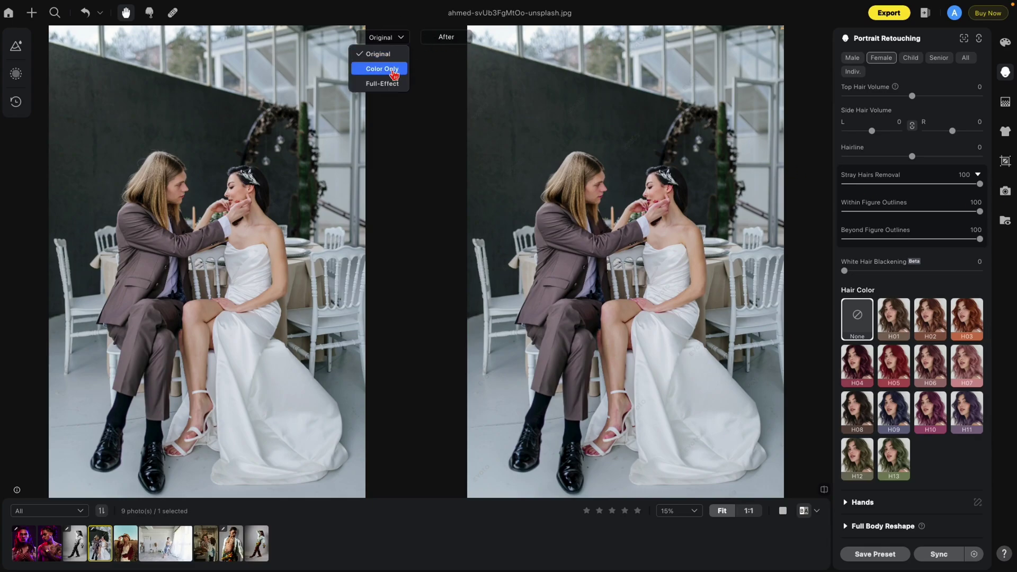
pyautogui.click(394, 71)
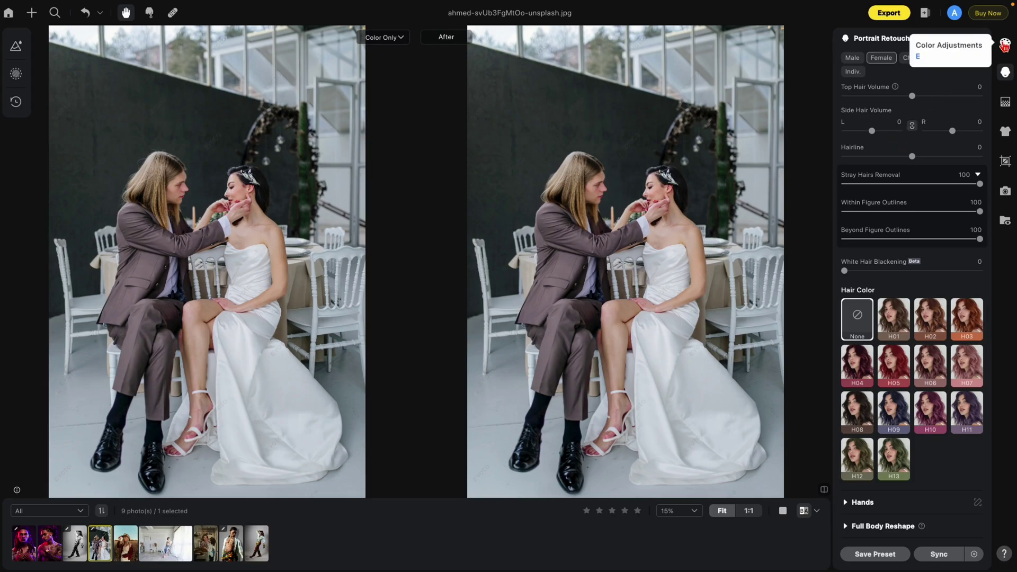
# Step: In Color Adjustments, set Tint to -56 and Temp to 40
pyautogui.click(1005, 43)
pyautogui.click(938, 263)
pyautogui.moveTo(913, 342); pyautogui.dragTo(875, 339)
pyautogui.moveTo(913, 312); pyautogui.dragTo(941, 314)
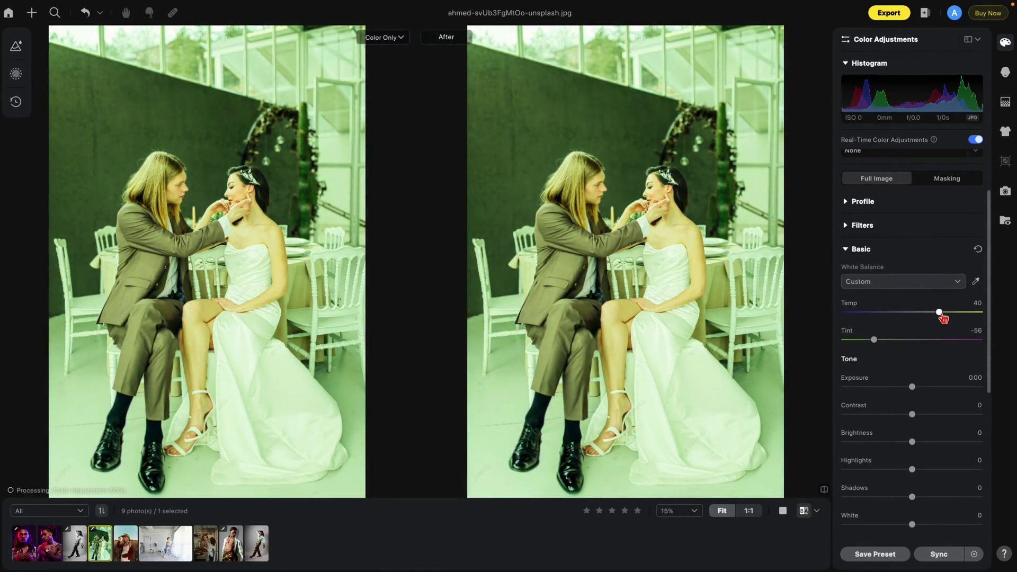
# Step: Return to Portrait Retouching and fit the whole photo in view
pyautogui.click(1007, 74)
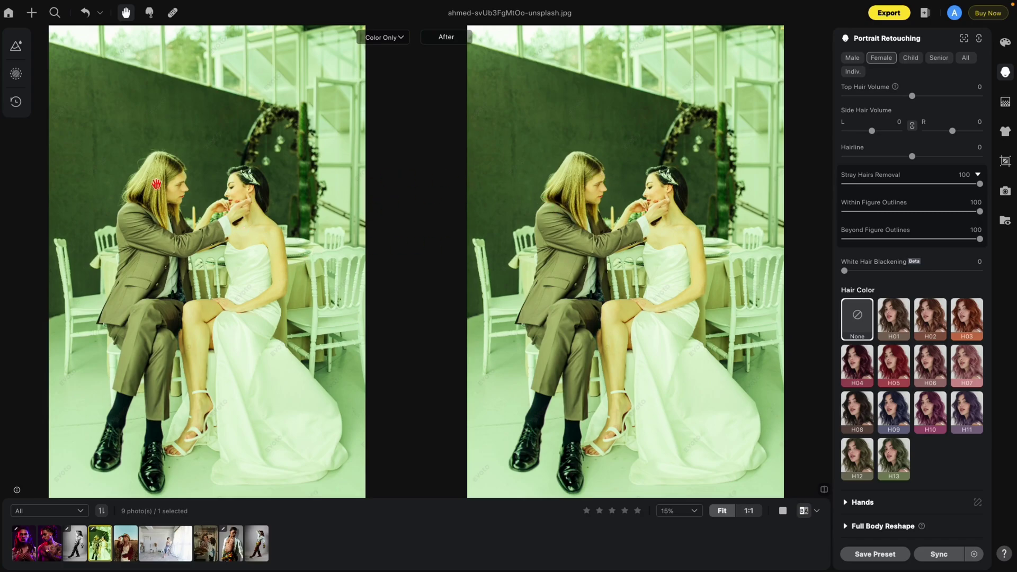
pyautogui.scroll(3, 122, 157)
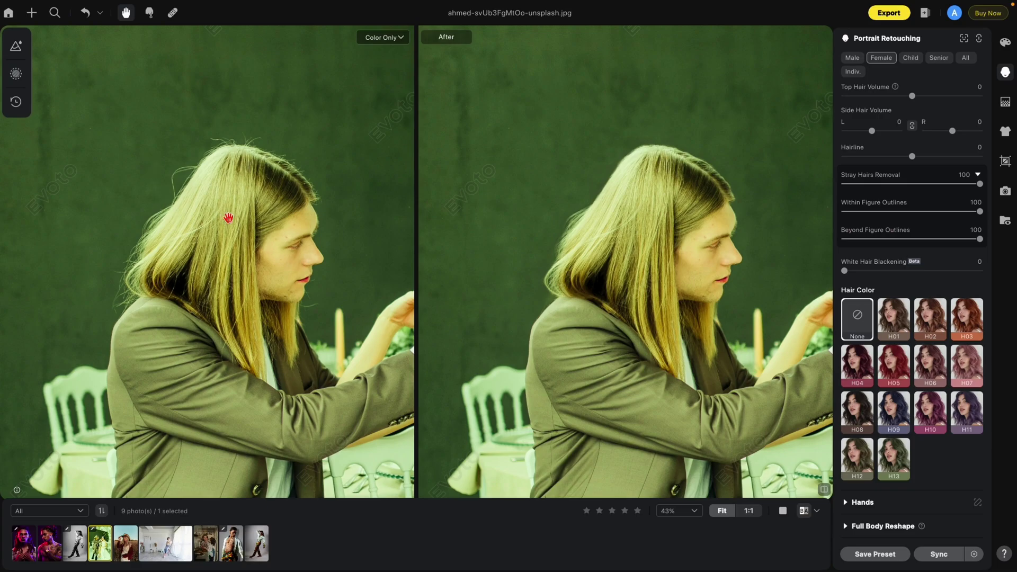
pyautogui.scroll(-2, 188, 232)
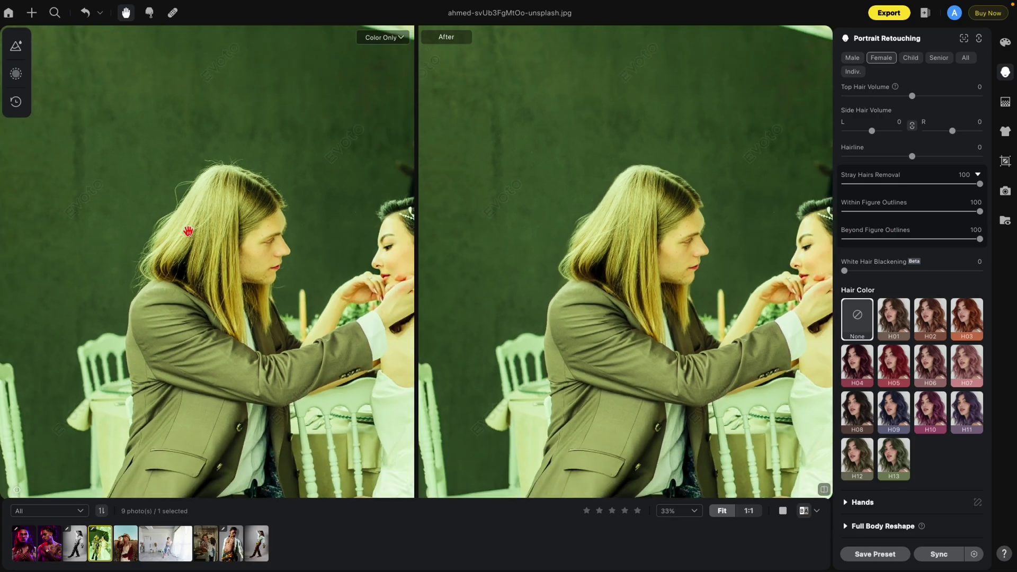
pyautogui.scroll(-3, 440, 141)
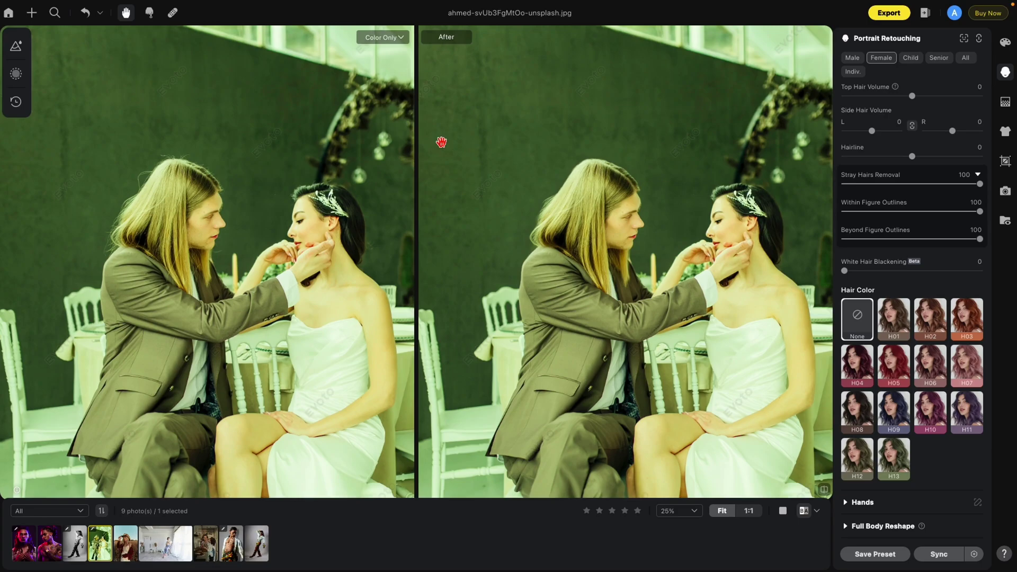
pyautogui.scroll(3, 262, 235)
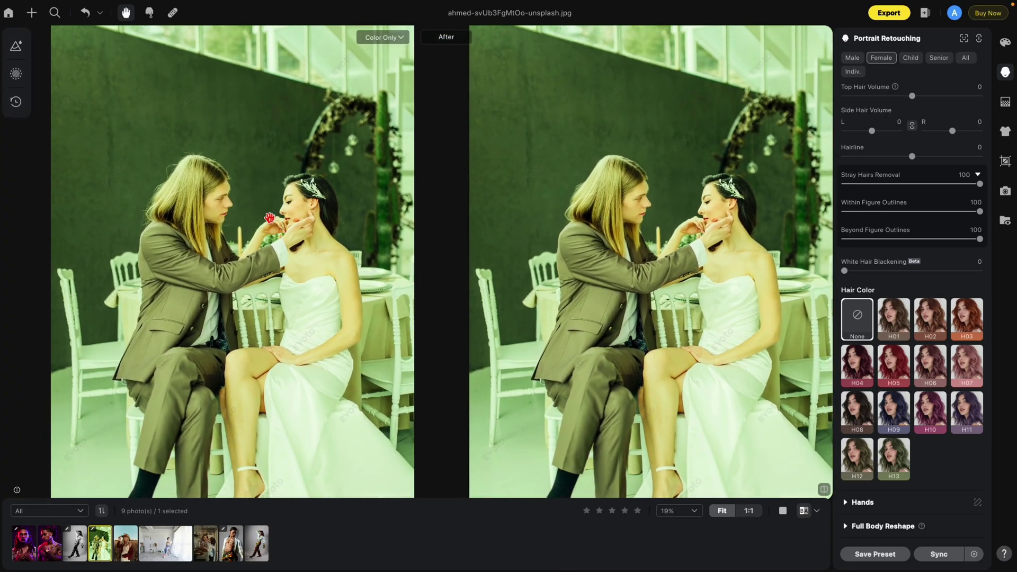
pyautogui.scroll(3, 214, 160)
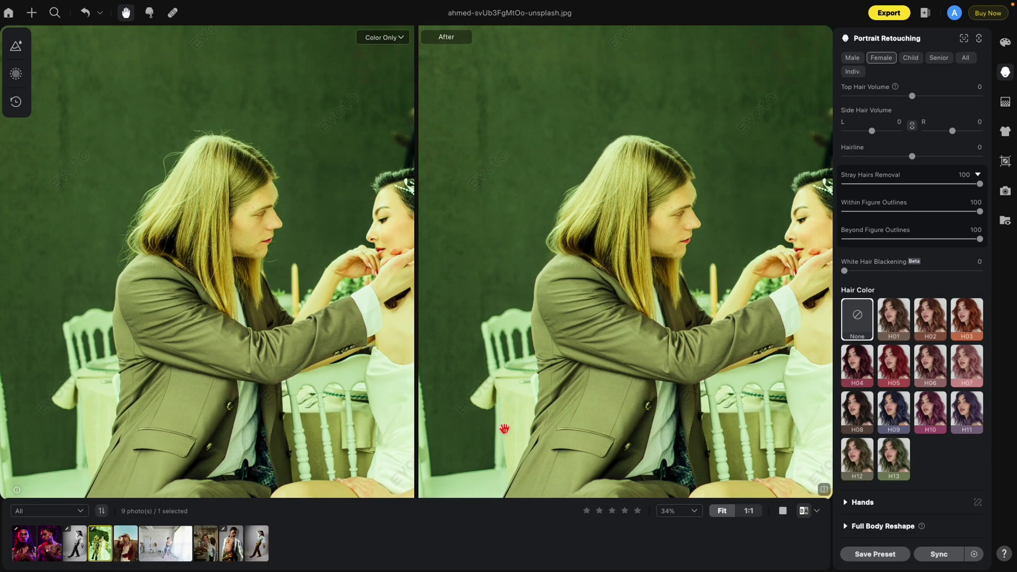
pyautogui.click(723, 512)
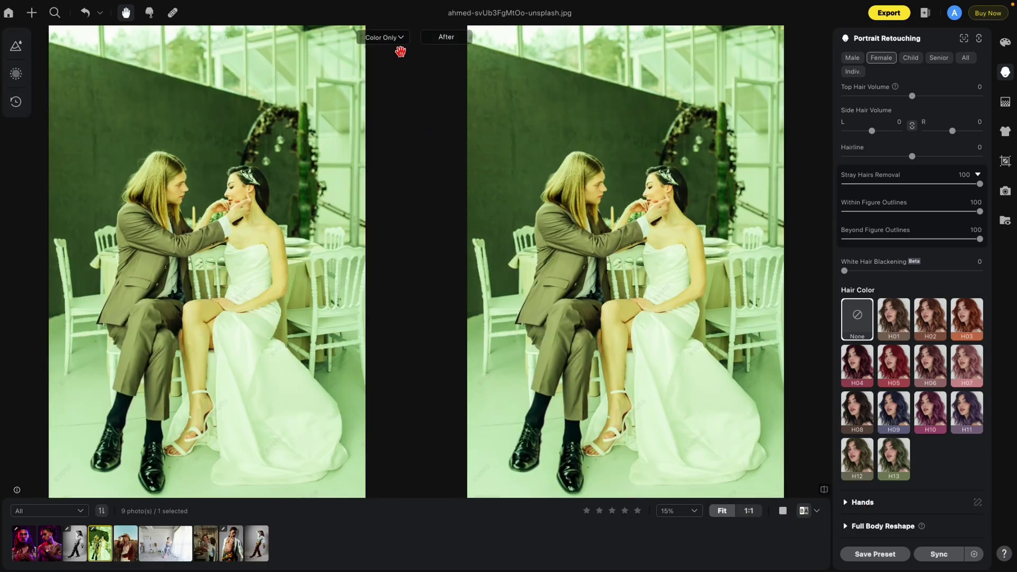
# Step: Switch the left comparison view to Full-Effect to show all edits
pyautogui.click(398, 38)
pyautogui.click(393, 85)
pyautogui.scroll(3, 159, 183)
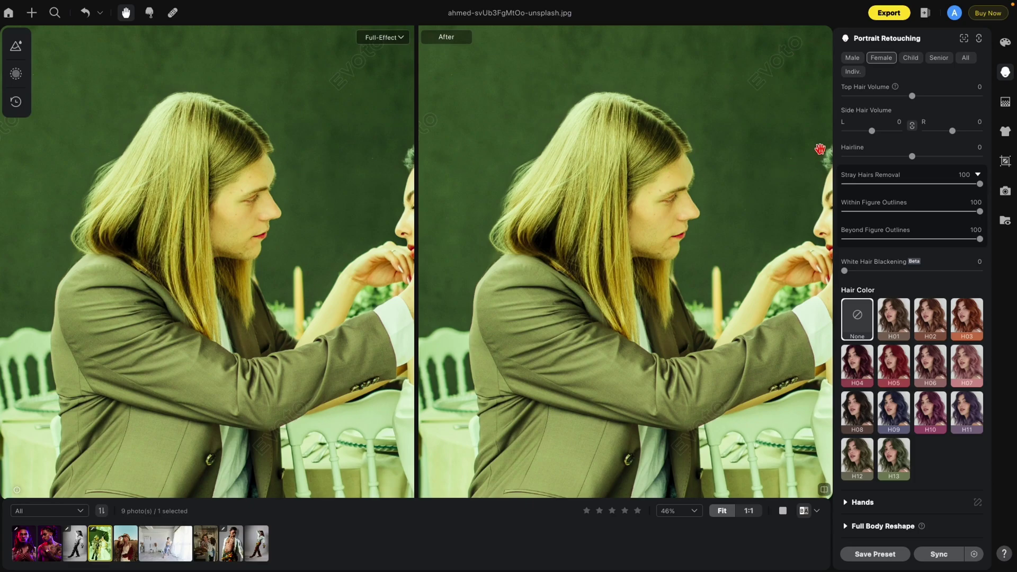
pyautogui.scroll(1, 658, 153)
pyautogui.scroll(5, 947, 96)
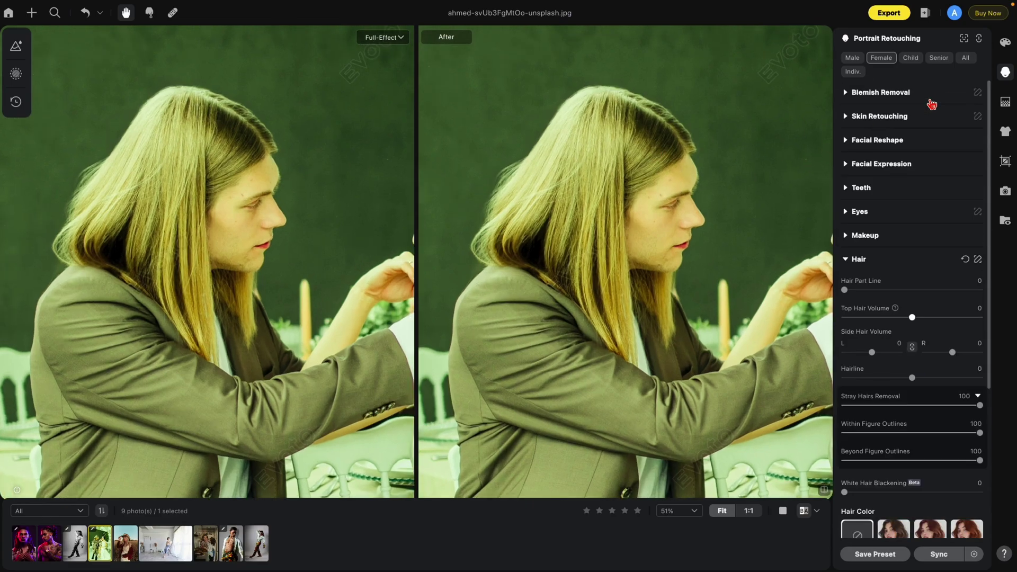
# Step: With the Male profile, raise Blemish Removal's Freckles & Acne to 100
pyautogui.click(855, 94)
pyautogui.click(853, 57)
pyautogui.moveTo(845, 142); pyautogui.dragTo(981, 143)
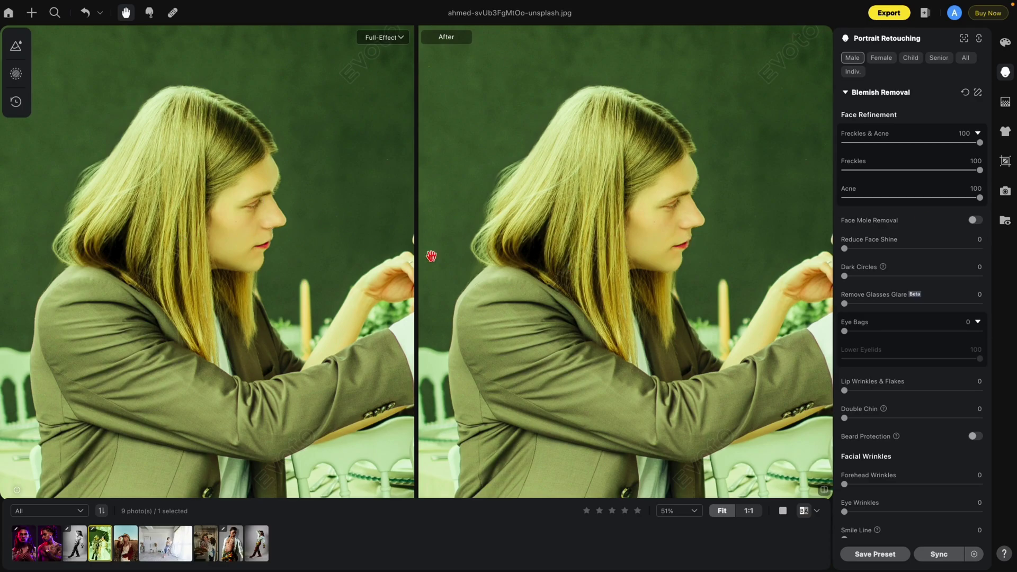
# Step: Switch the left view to Original, then to Color Only
pyautogui.click(379, 38)
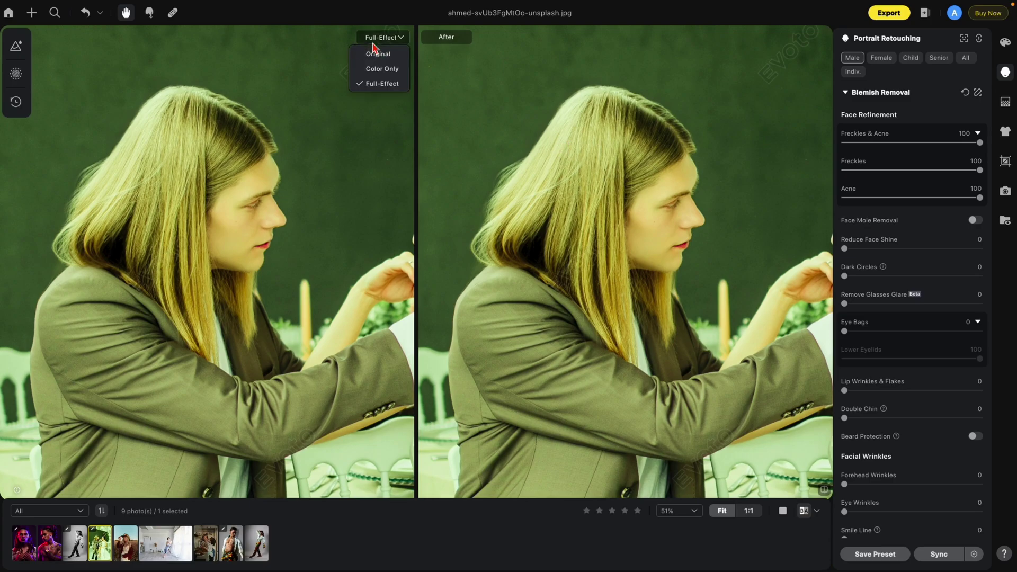
pyautogui.click(378, 54)
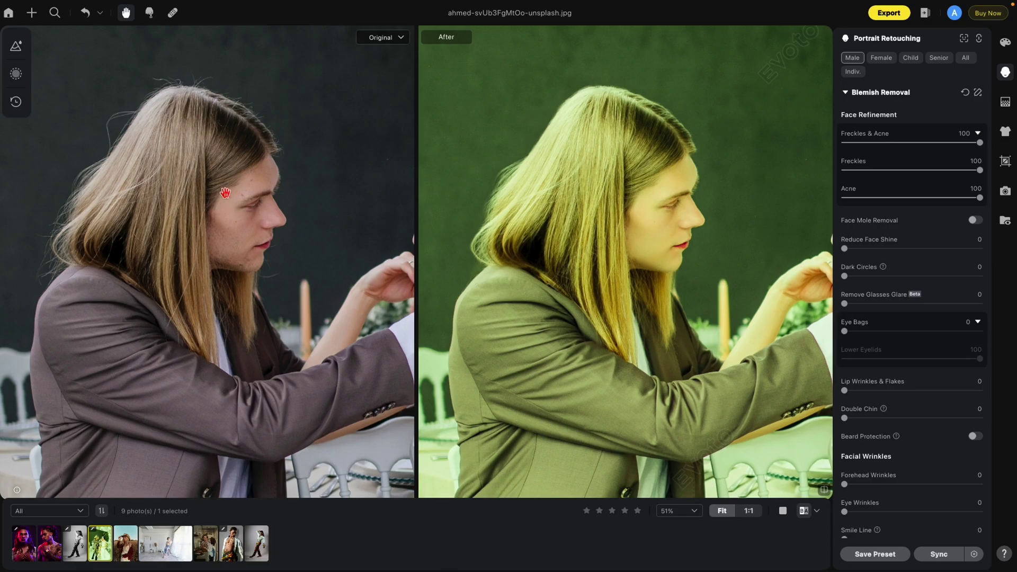
pyautogui.click(376, 37)
pyautogui.click(381, 69)
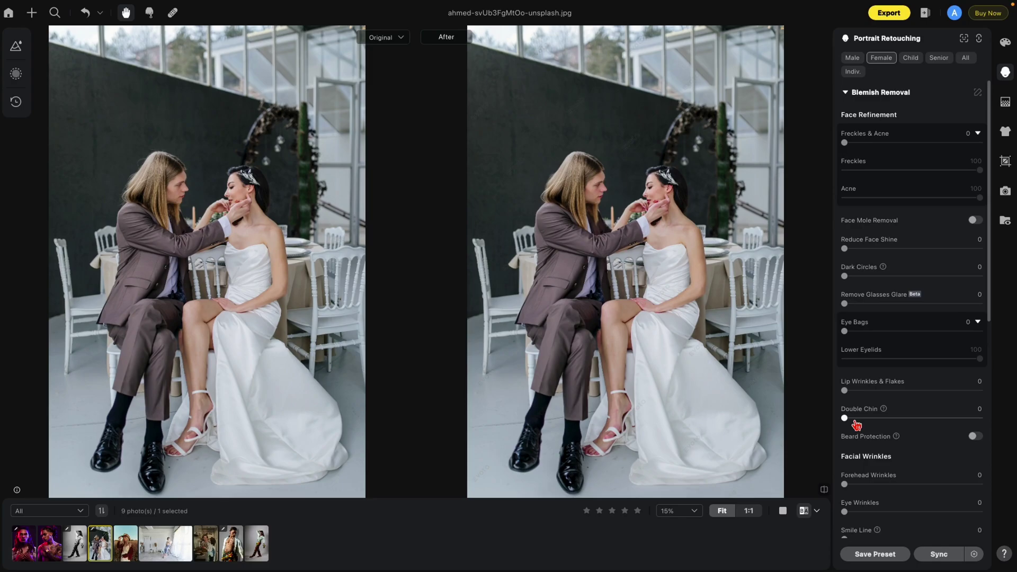
# Step: Switch to Reference View and set the cowboy-hat portrait as the reference image
pyautogui.click(820, 514)
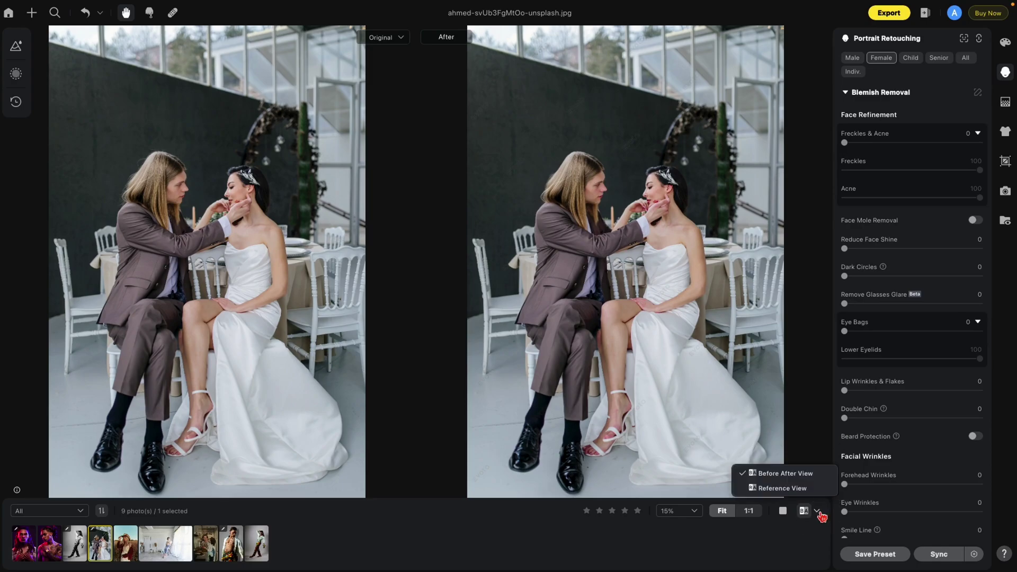
pyautogui.click(790, 490)
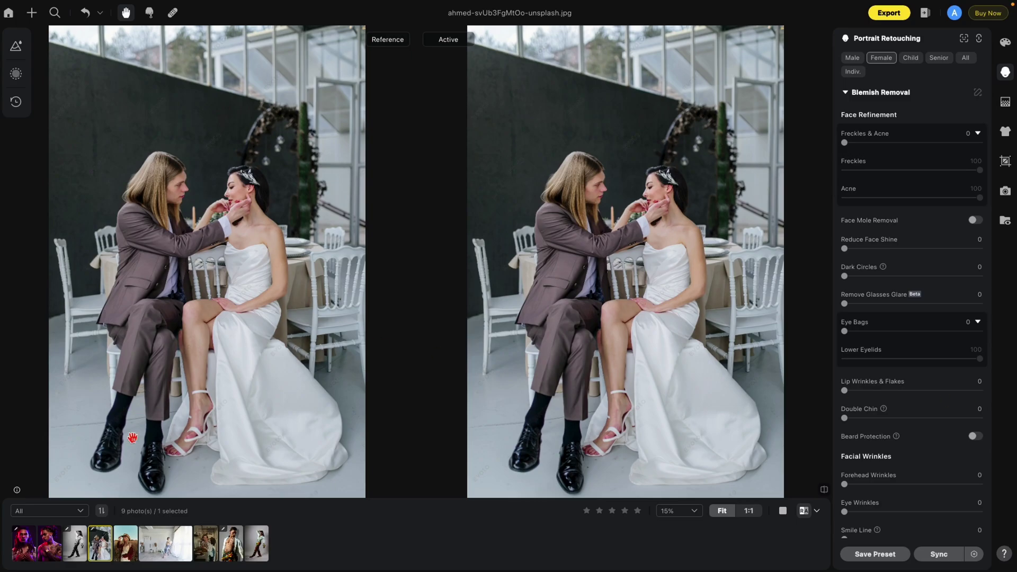
pyautogui.click(126, 546)
pyautogui.moveTo(126, 551); pyautogui.dragTo(141, 295)
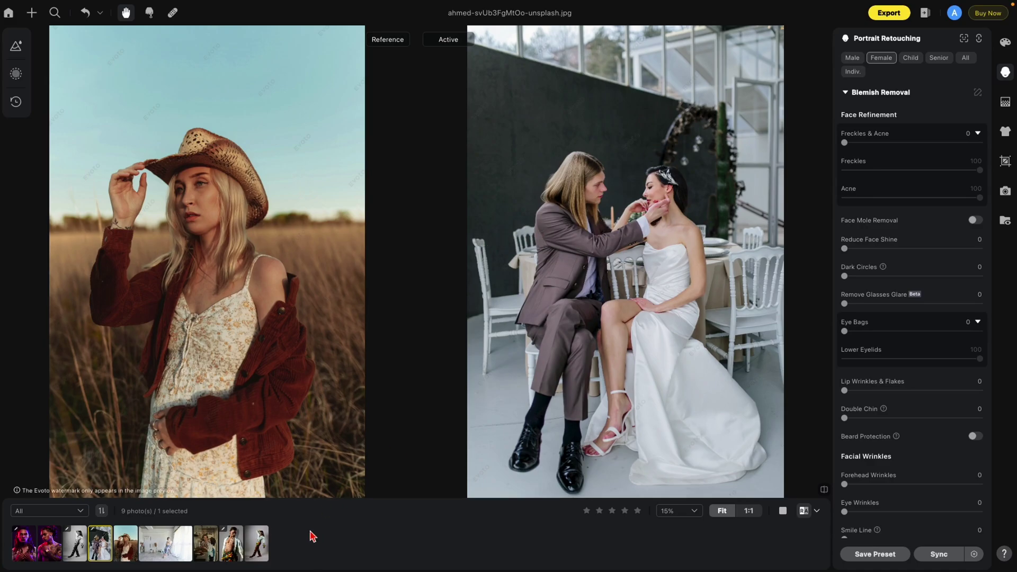
# Step: Browse the filmstrip photos, then return to the wedding-couple photo
pyautogui.click(231, 544)
pyautogui.click(257, 543)
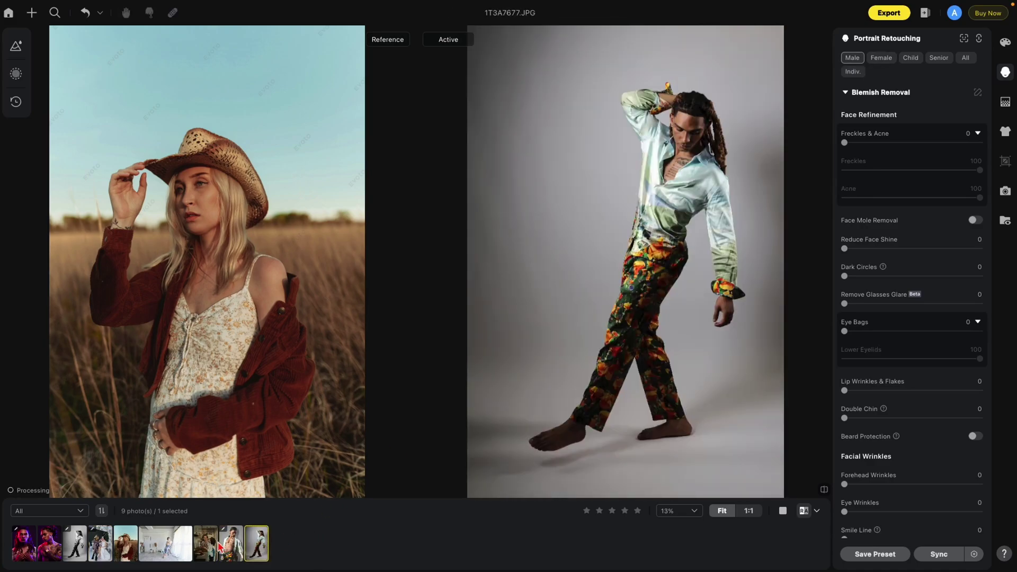
pyautogui.click(209, 546)
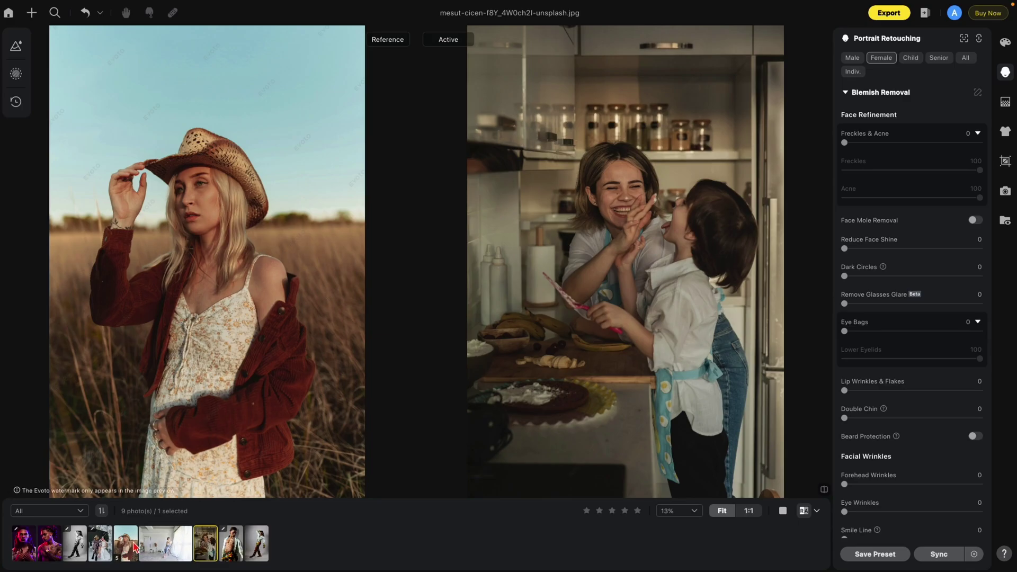
pyautogui.click(135, 547)
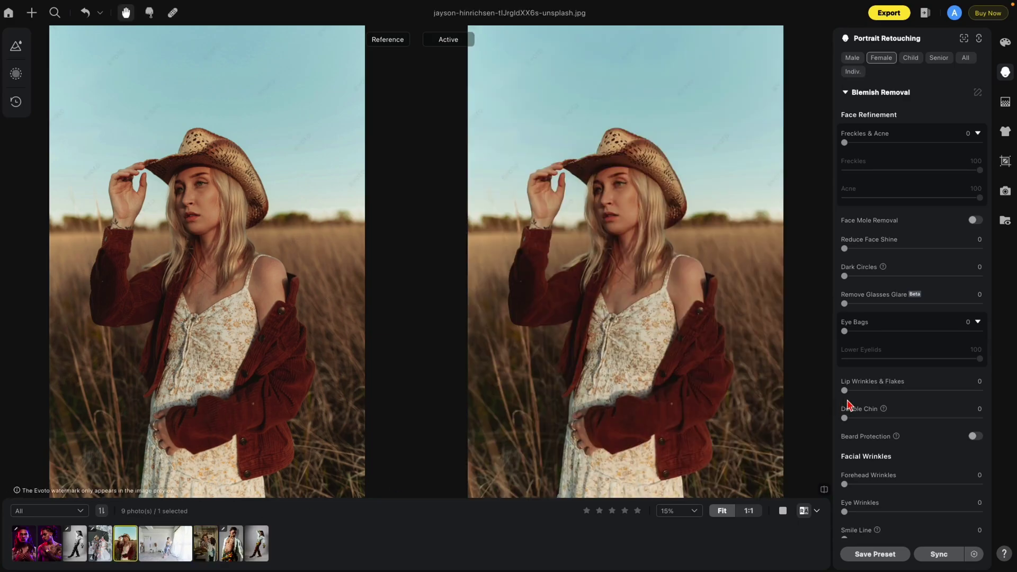
pyautogui.press('Left')
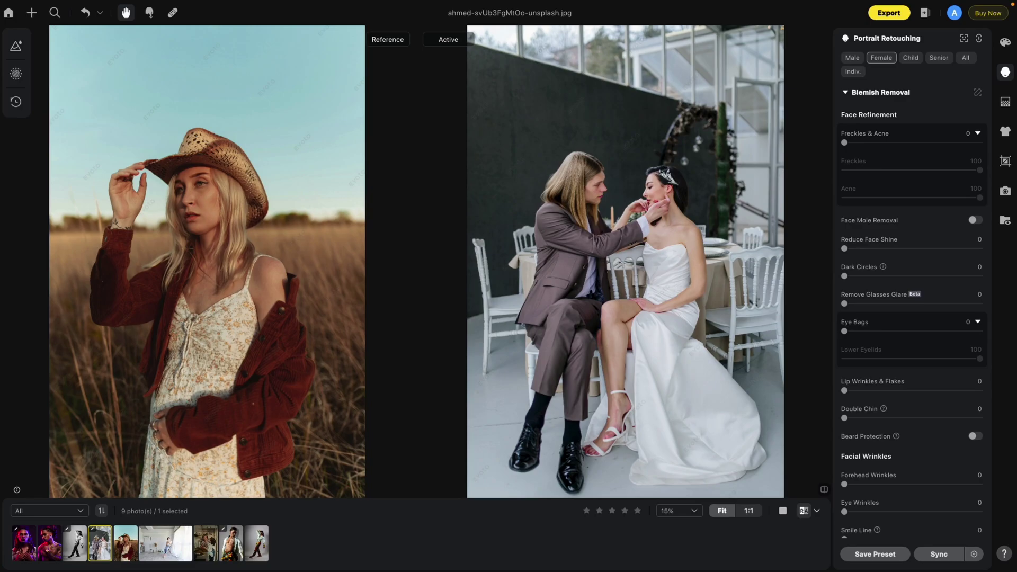
# Step: Color Match the wedding photo to the cowboy-hat reference and open the reference look's options
pyautogui.click(1006, 42)
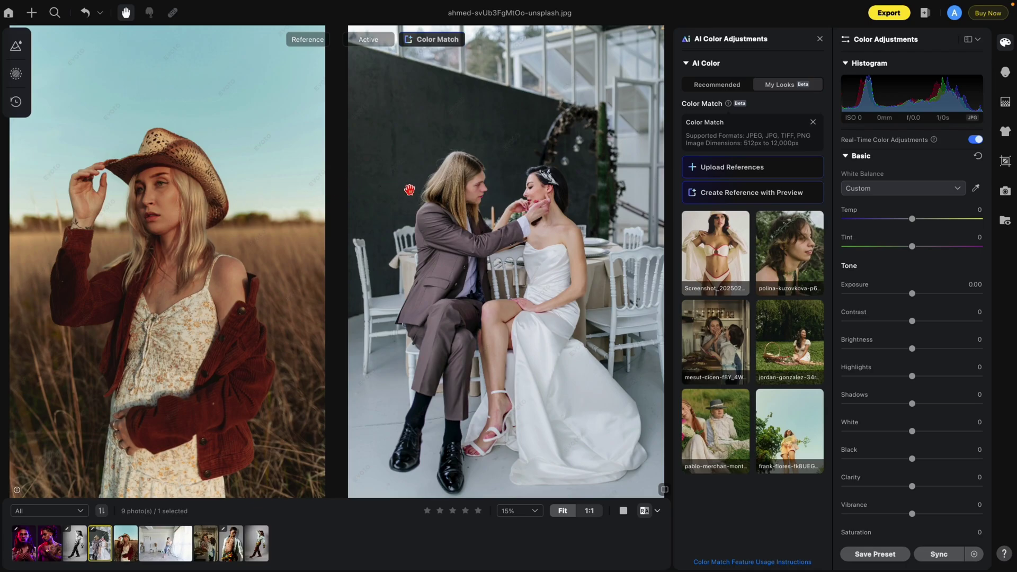
pyautogui.click(434, 47)
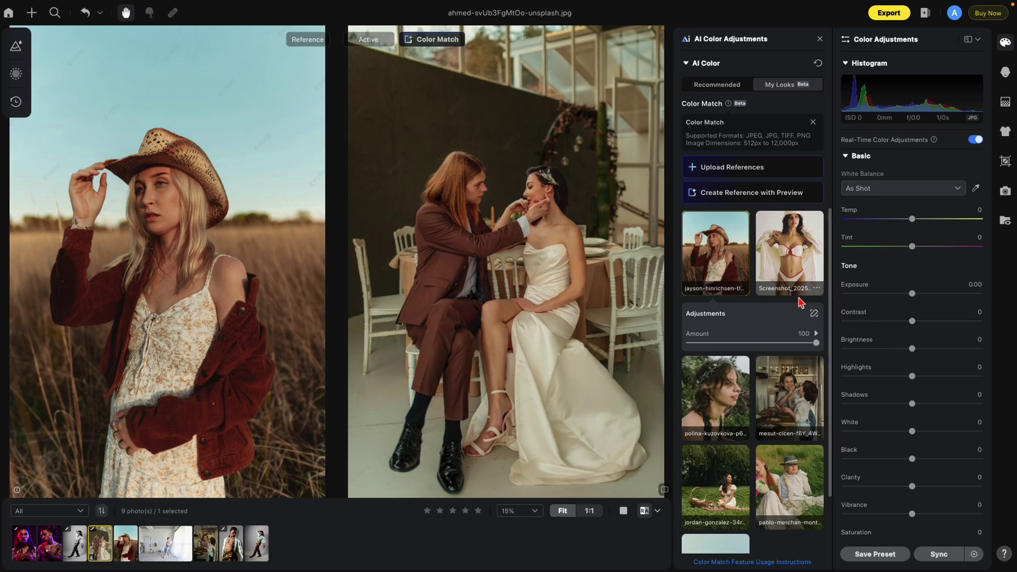
pyautogui.click(743, 291)
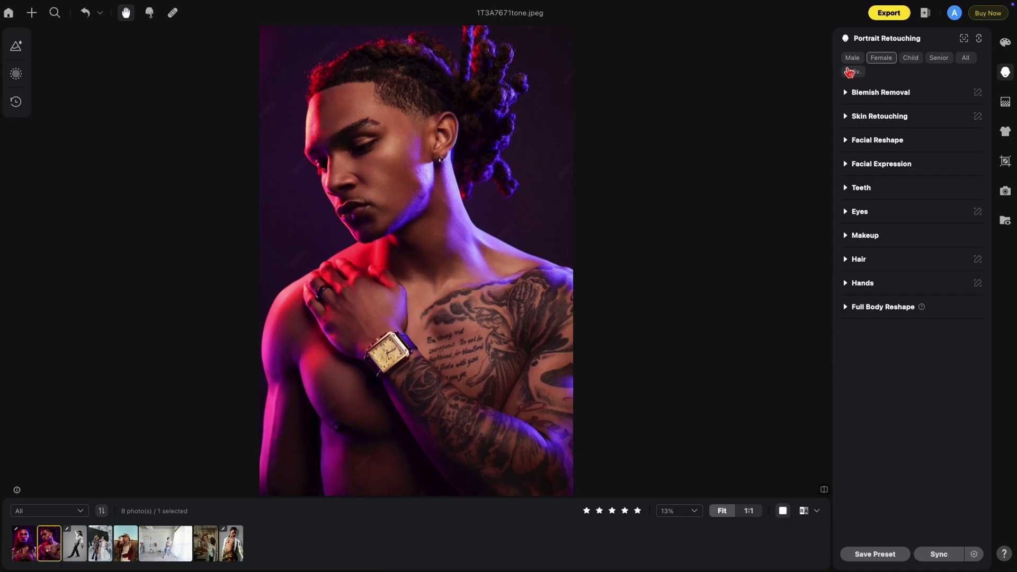
# Step: Turn on Tattoos under Body Refinement, then zoom into the chest and compare with the original
pyautogui.click(846, 94)
pyautogui.scroll(-5, 914, 319)
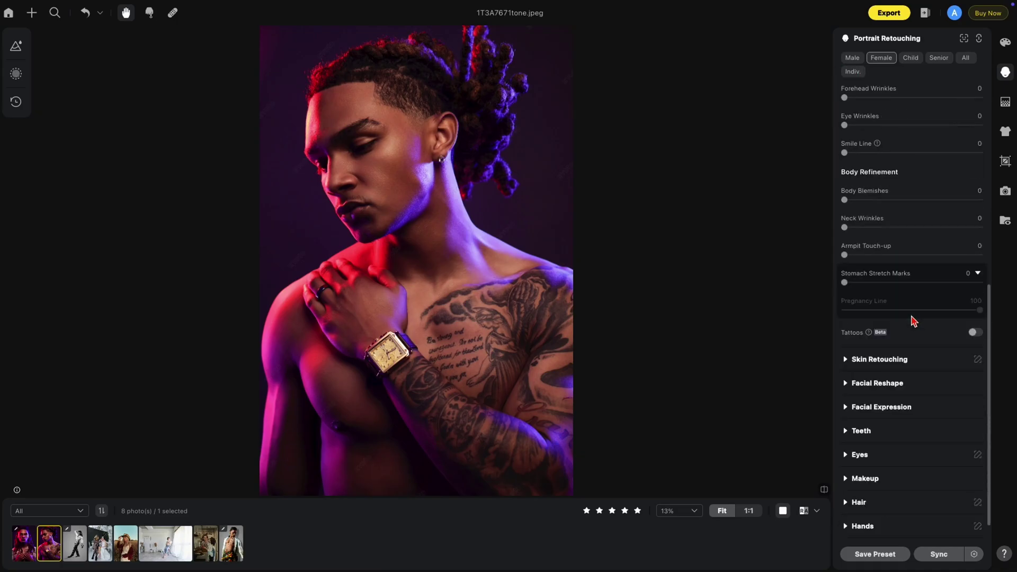
pyautogui.scroll(-1, 913, 321)
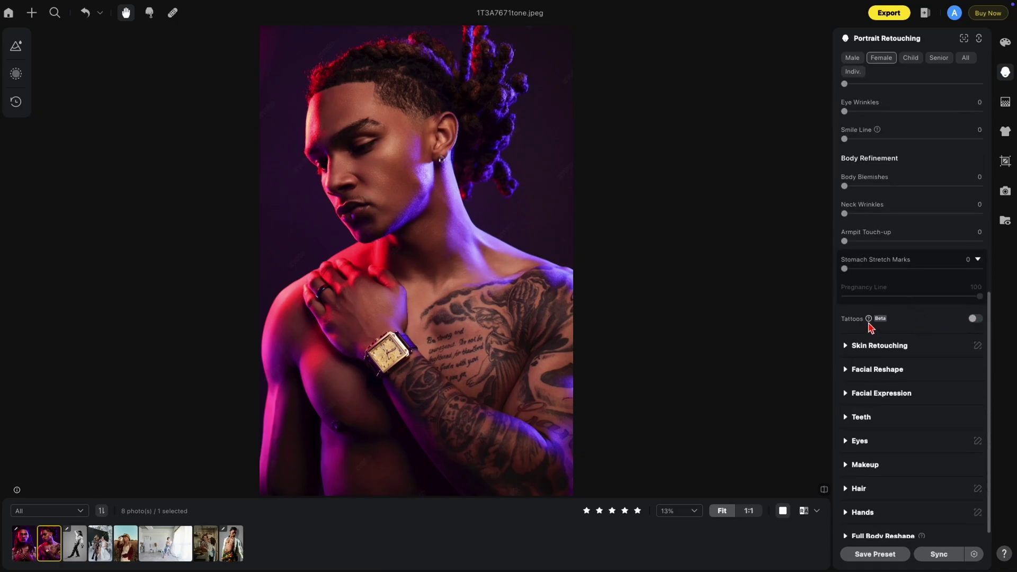
pyautogui.click(975, 319)
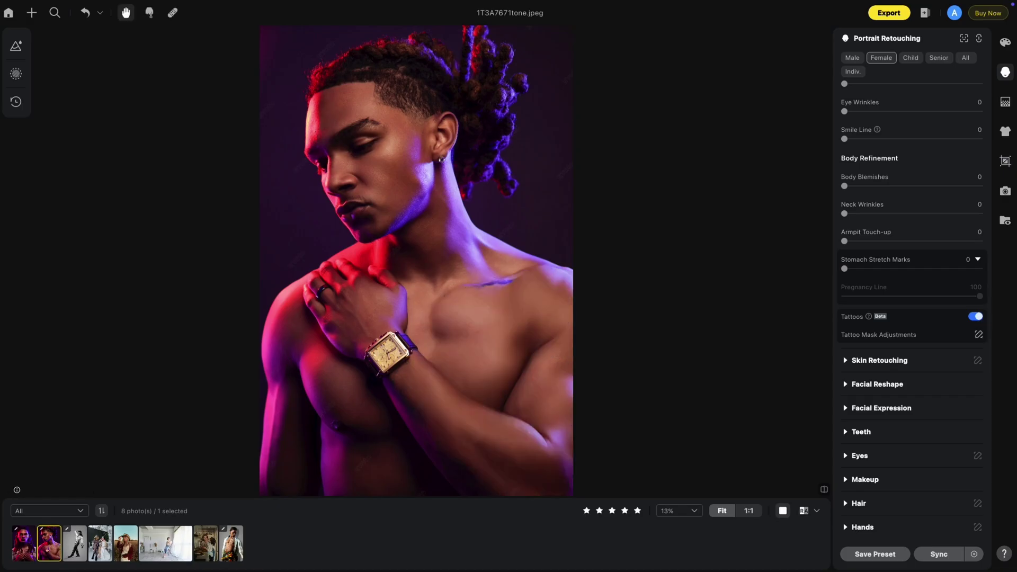
pyautogui.scroll(5, 488, 324)
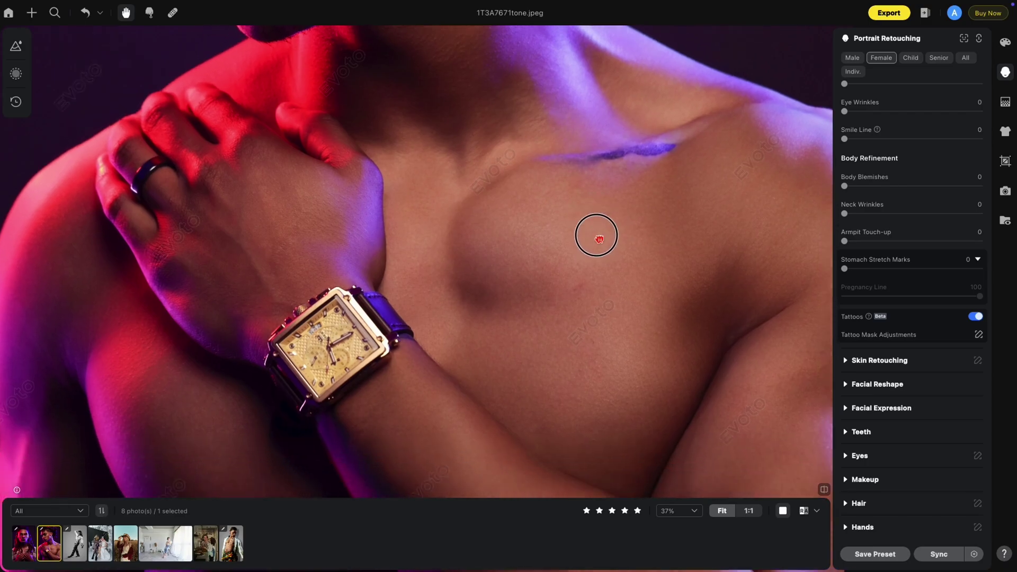
pyautogui.moveTo(596, 236); pyautogui.dragTo(554, 221)
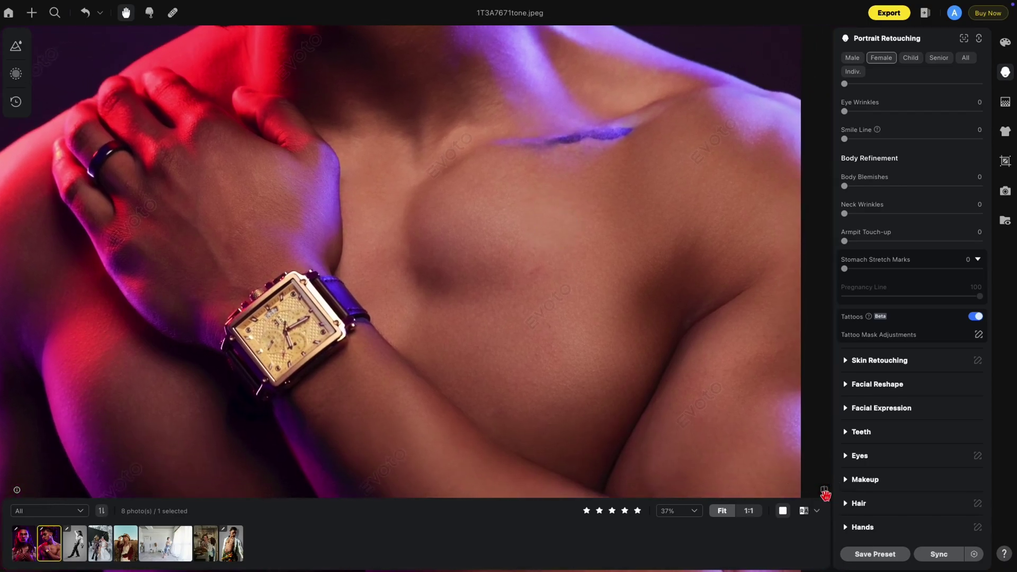
pyautogui.click(825, 492)
# Step: Add the collarbone mark to the tattoo mask with a size-40 brush, apply, then disable tattoo removal
pyautogui.click(979, 335)
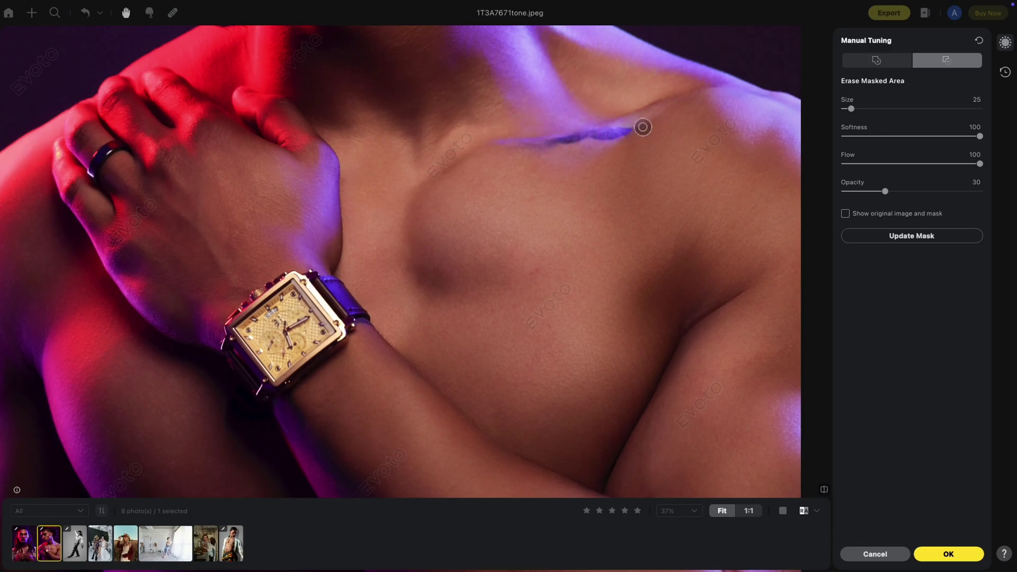
pyautogui.moveTo(638, 134); pyautogui.dragTo(625, 131)
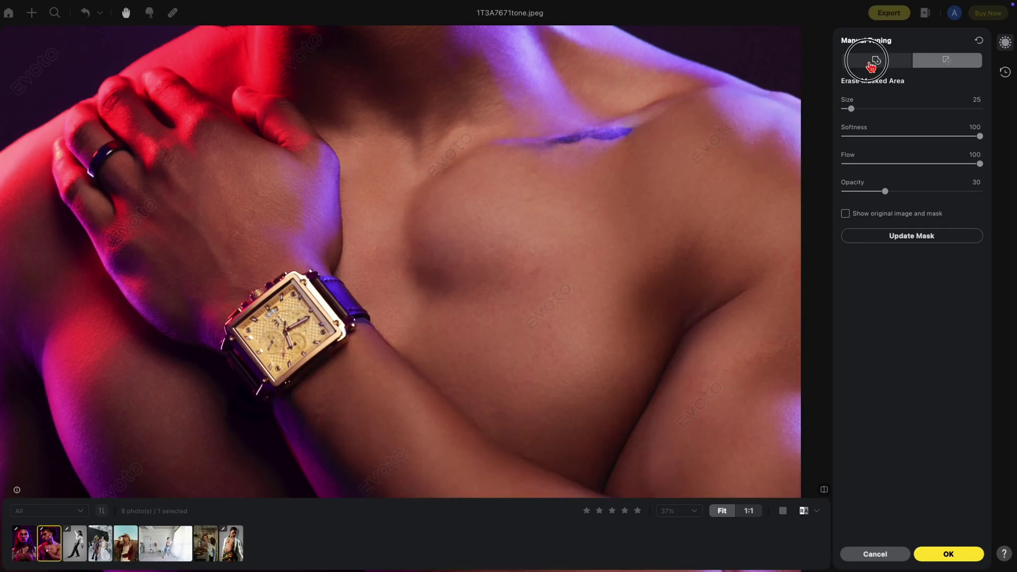
pyautogui.click(875, 61)
pyautogui.press(']')
pyautogui.press(']')
pyautogui.press(']')
pyautogui.moveTo(631, 132)
pyautogui.mouseDown()
pyautogui.moveTo(559, 152)
pyautogui.moveTo(629, 127)
pyautogui.moveTo(638, 130)
pyautogui.moveTo(561, 146)
pyautogui.moveTo(643, 134)
pyautogui.mouseUp()
pyautogui.click(949, 554)
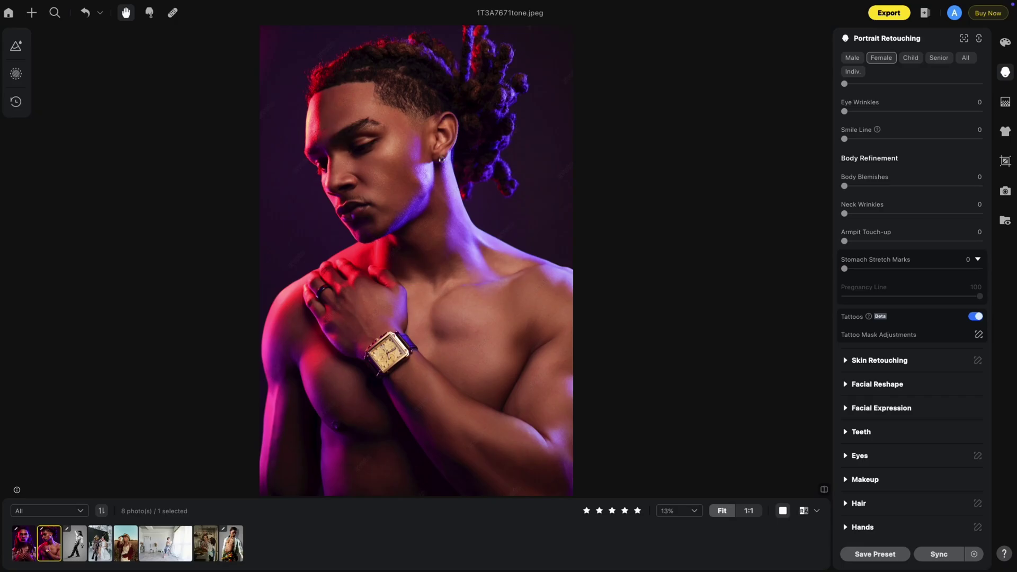
pyautogui.click(976, 317)
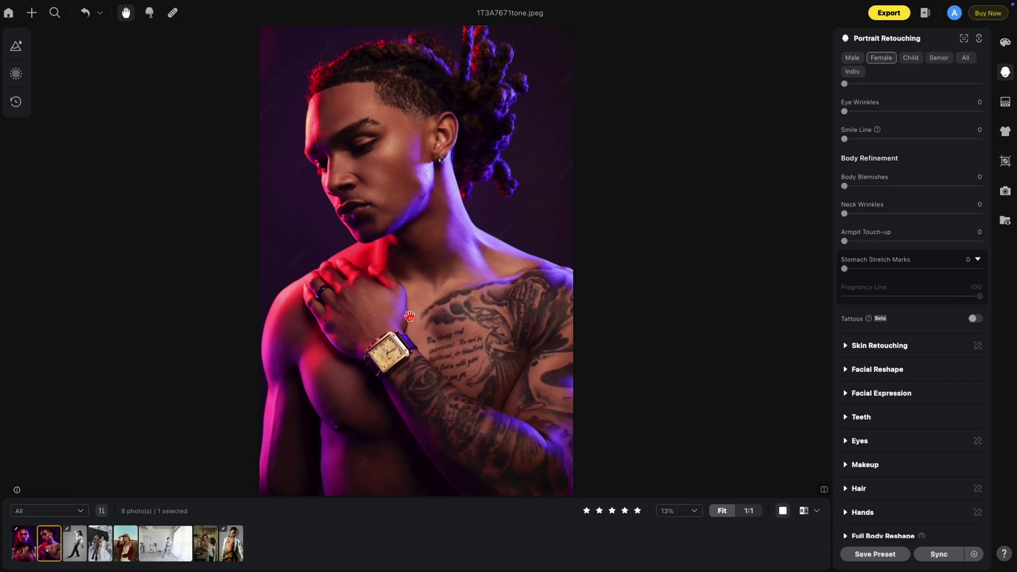
# Step: Inspect the restored chest tattoos up close, fit the view, and open 1T3A7658.JPG
pyautogui.scroll(2, 409, 317)
pyautogui.scroll(8, 410, 317)
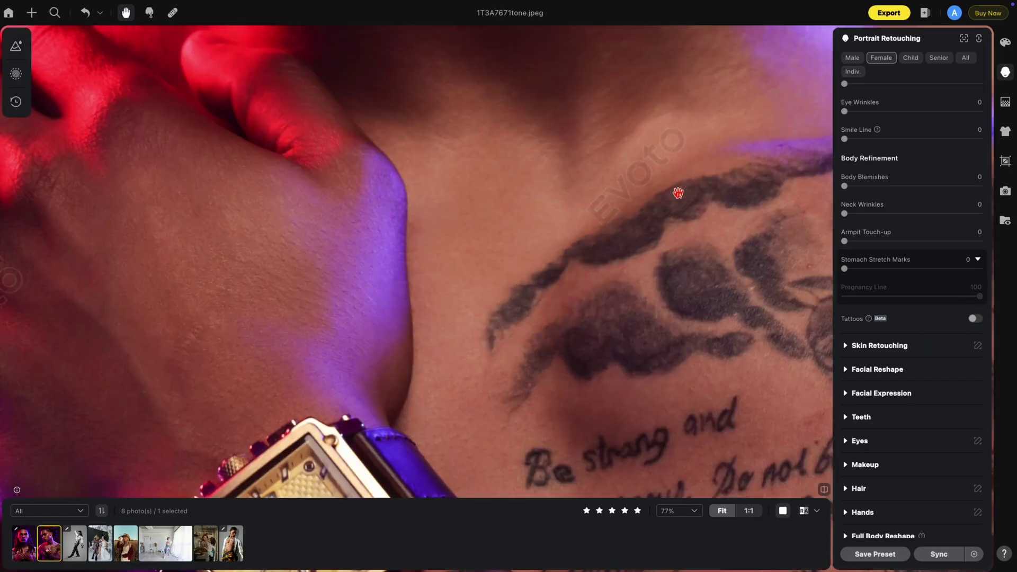
pyautogui.scroll(-6, 650, 225)
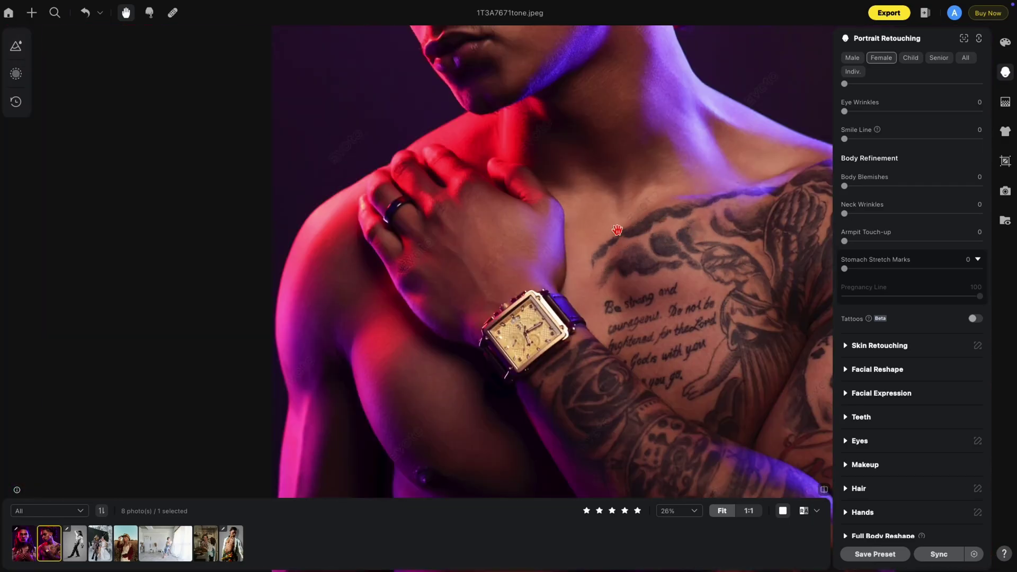
pyautogui.scroll(-1, 618, 232)
pyautogui.moveTo(630, 235); pyautogui.dragTo(527, 233)
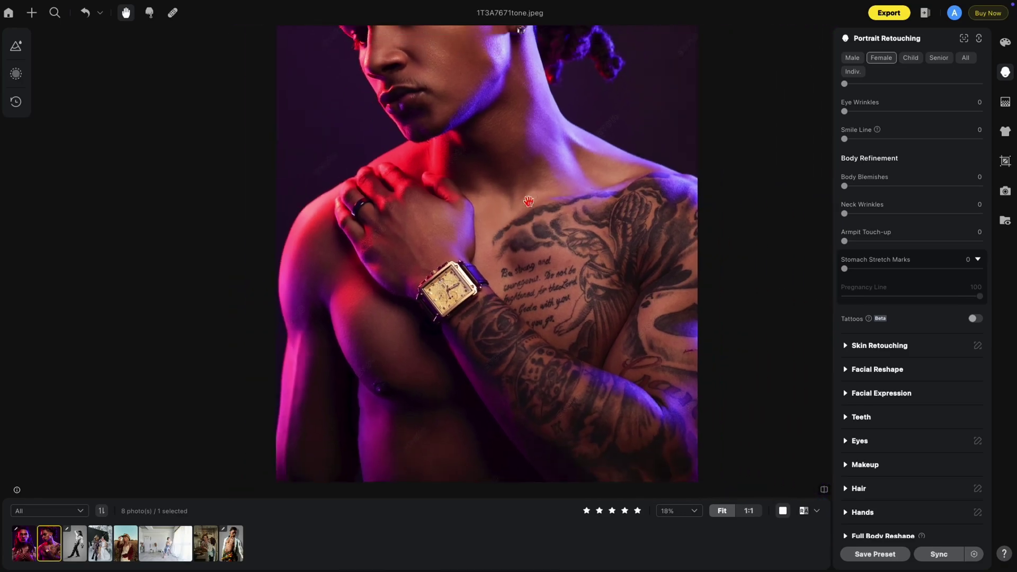
pyautogui.scroll(-1, 540, 228)
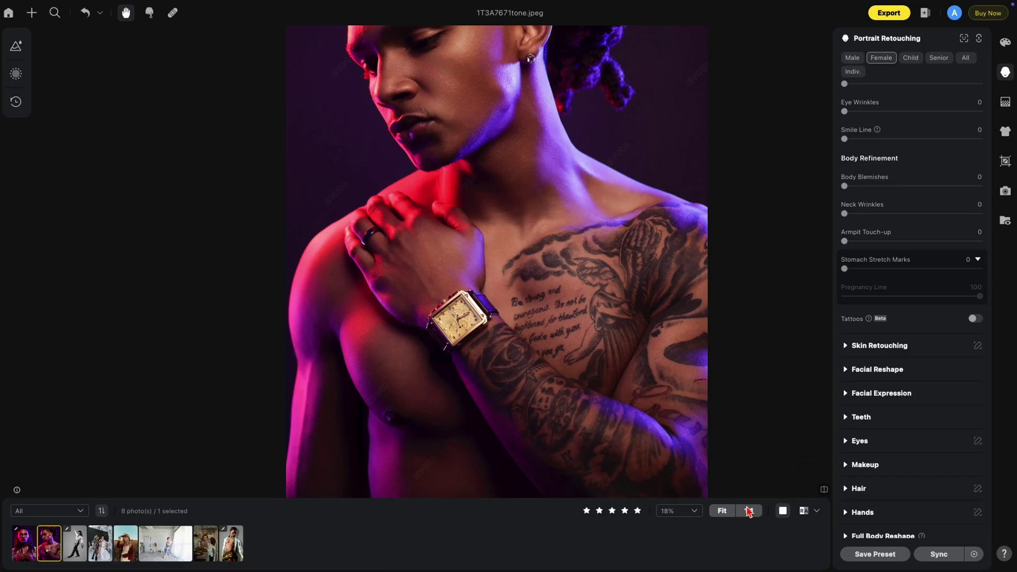
pyautogui.click(729, 512)
pyautogui.click(24, 543)
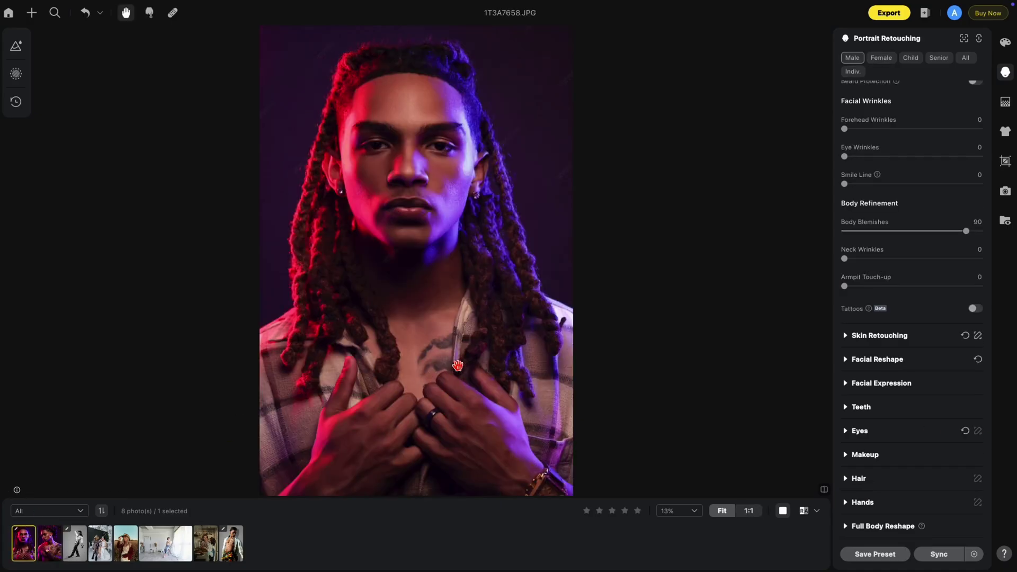
# Step: Enable tattoo removal on 1T3A7658.JPG and zoom in on the chest
pyautogui.scroll(5, 438, 348)
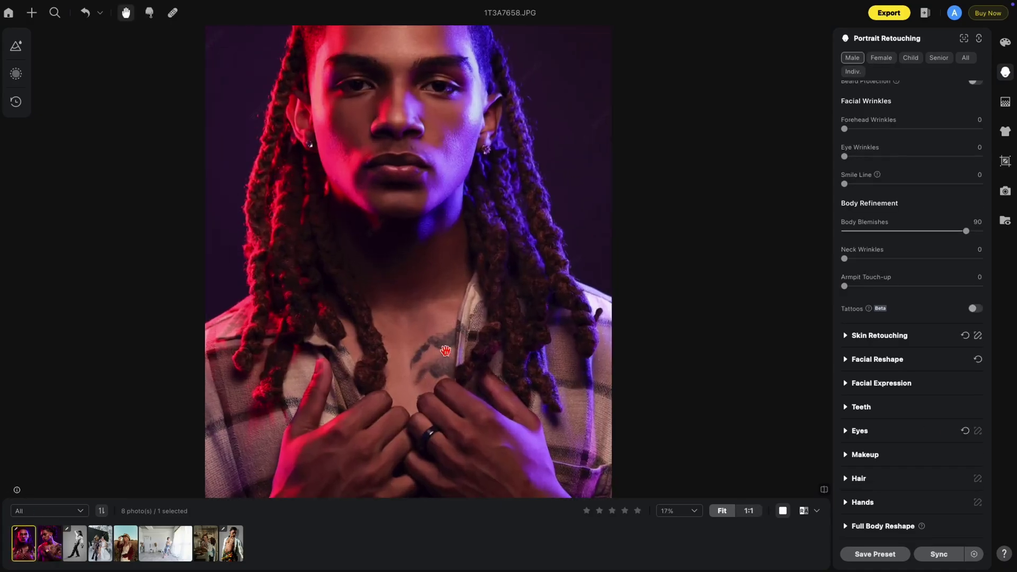
pyautogui.scroll(-5, 445, 351)
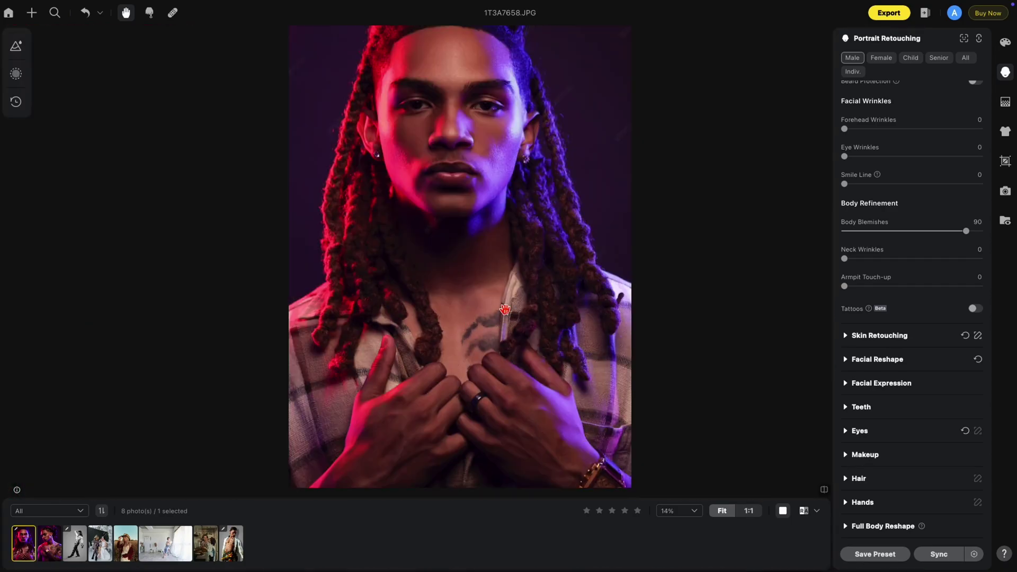
pyautogui.scroll(1, 505, 309)
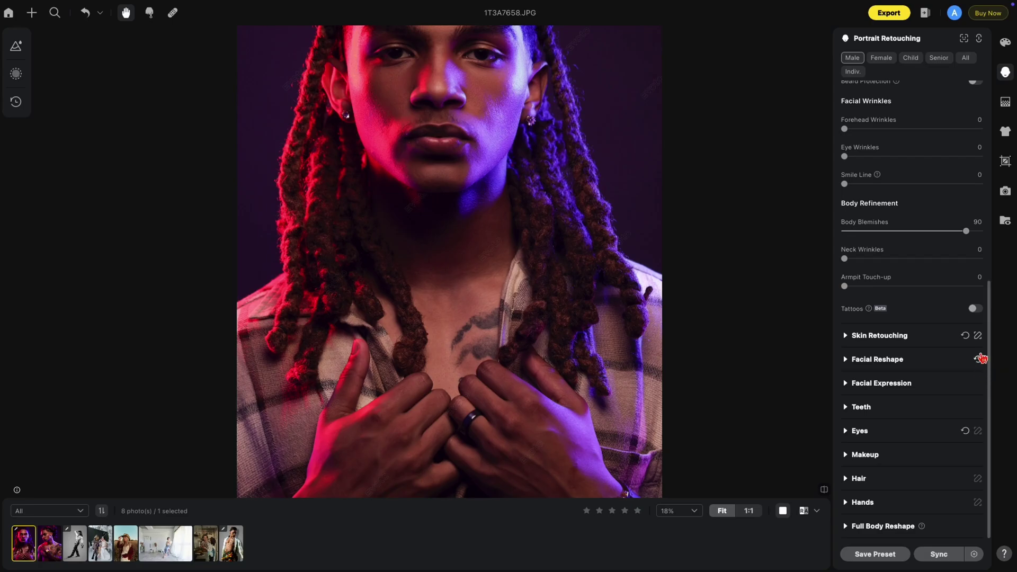
pyautogui.click(980, 311)
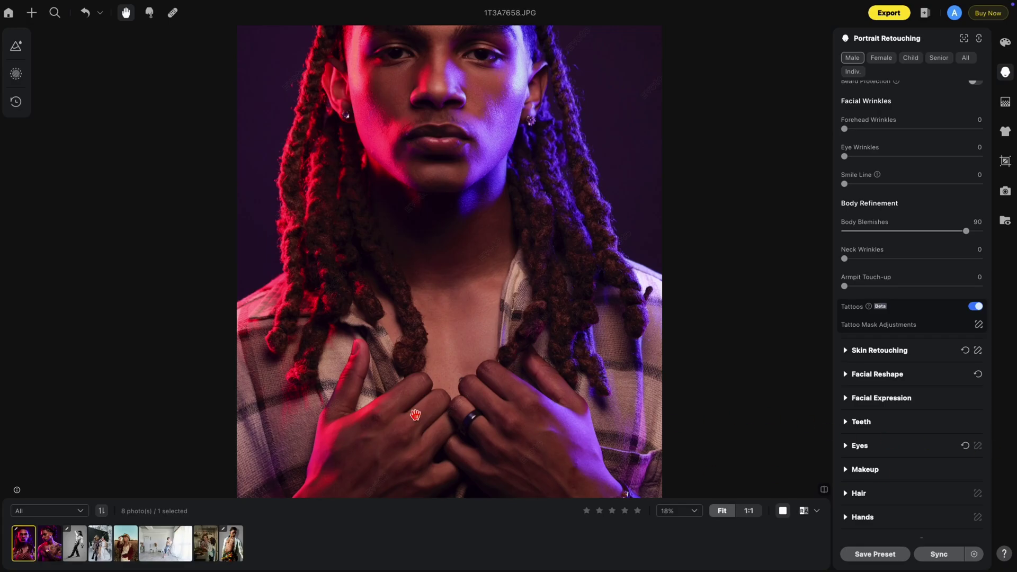
pyautogui.scroll(3, 391, 417)
pyautogui.moveTo(390, 416); pyautogui.dragTo(355, 355)
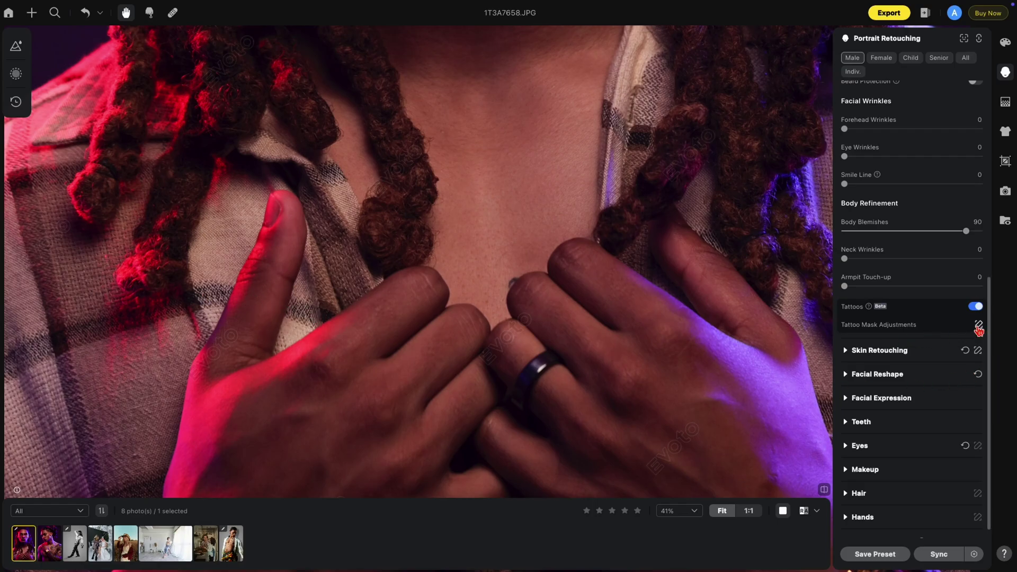
# Step: Toggle tattoo removal off and on to compare the chest mark before and after
pyautogui.click(975, 307)
pyautogui.click(975, 307)
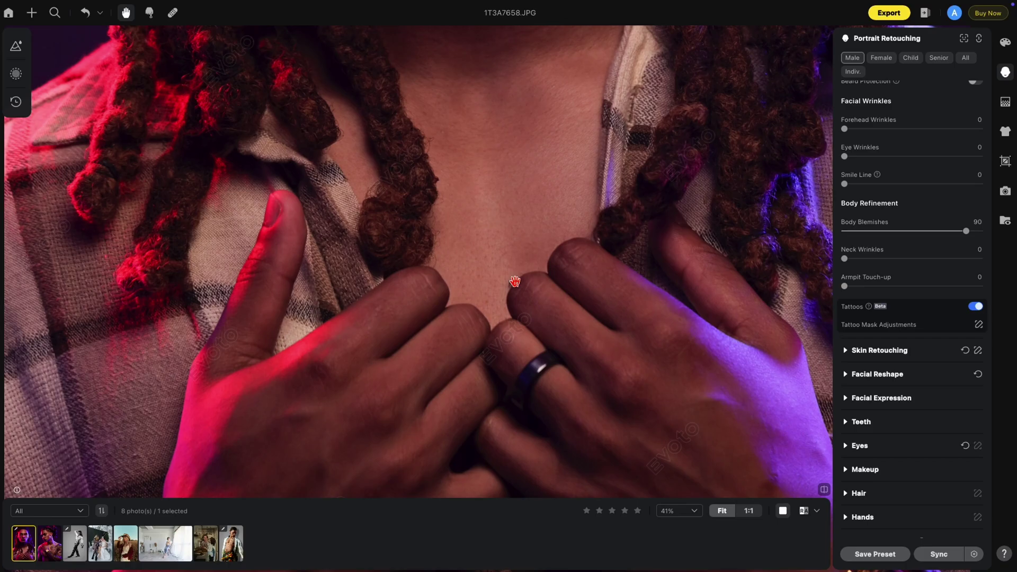
pyautogui.scroll(3, 559, 376)
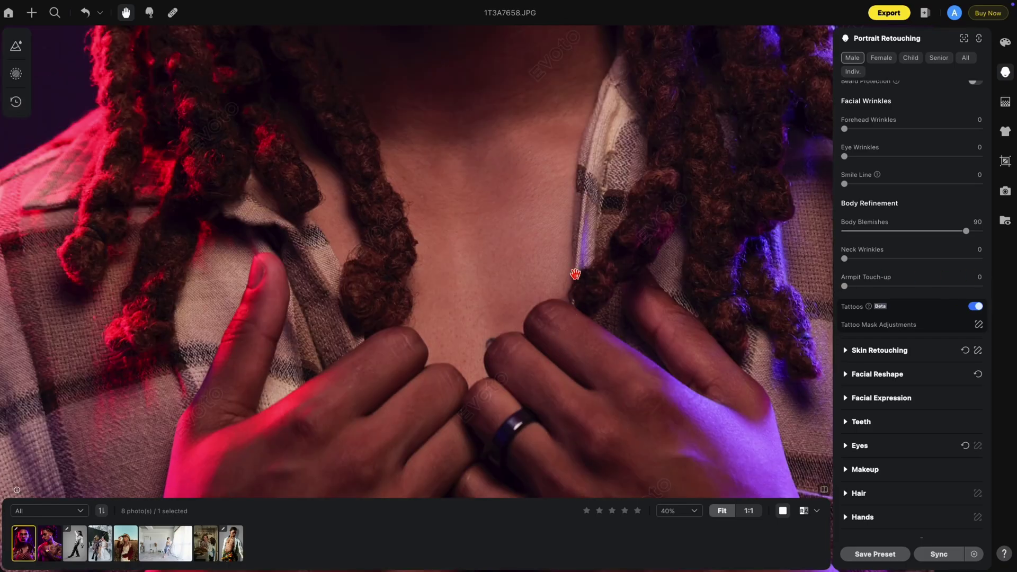
pyautogui.scroll(5, 583, 227)
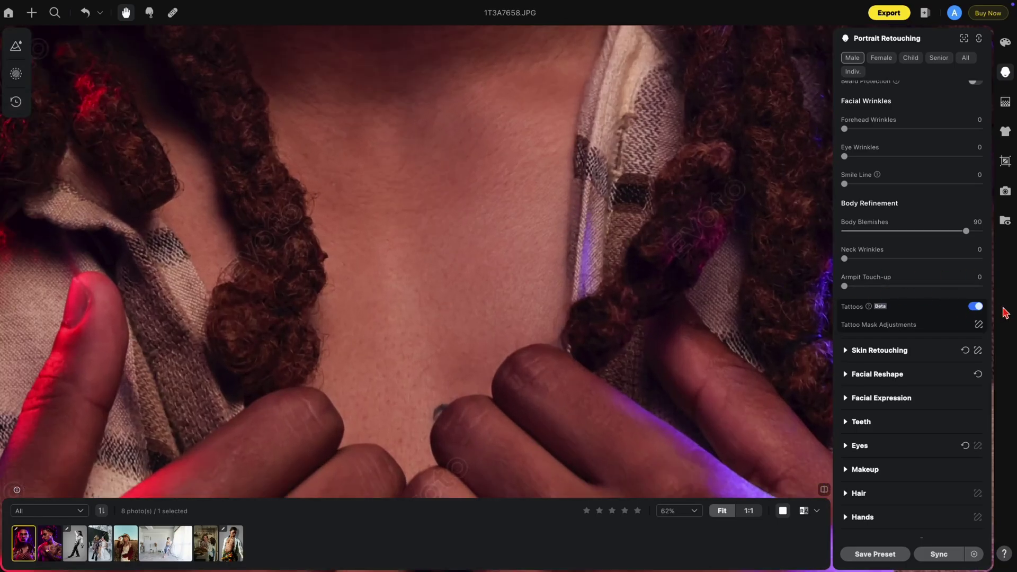
pyautogui.click(977, 307)
pyautogui.click(976, 308)
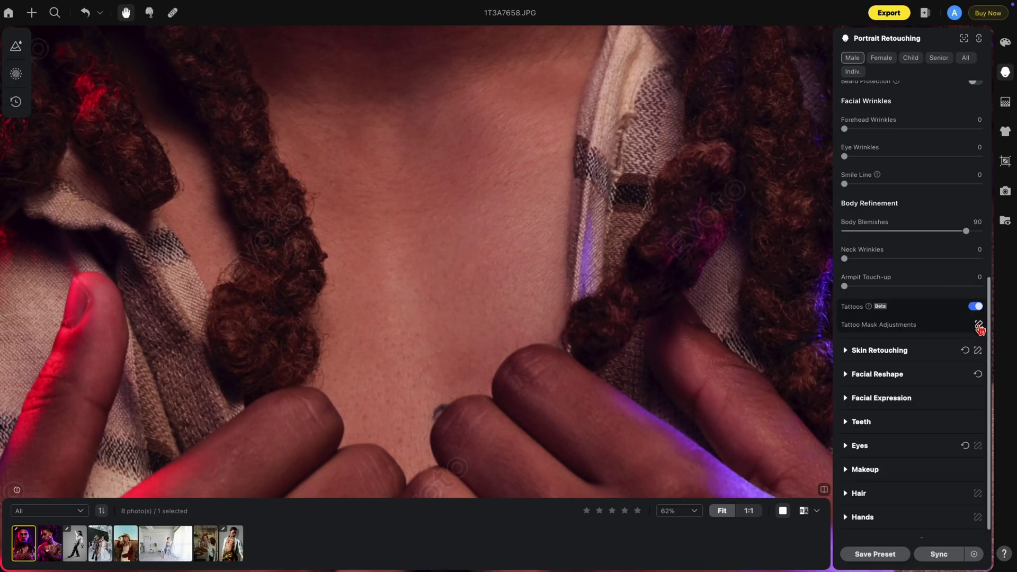
pyautogui.click(979, 325)
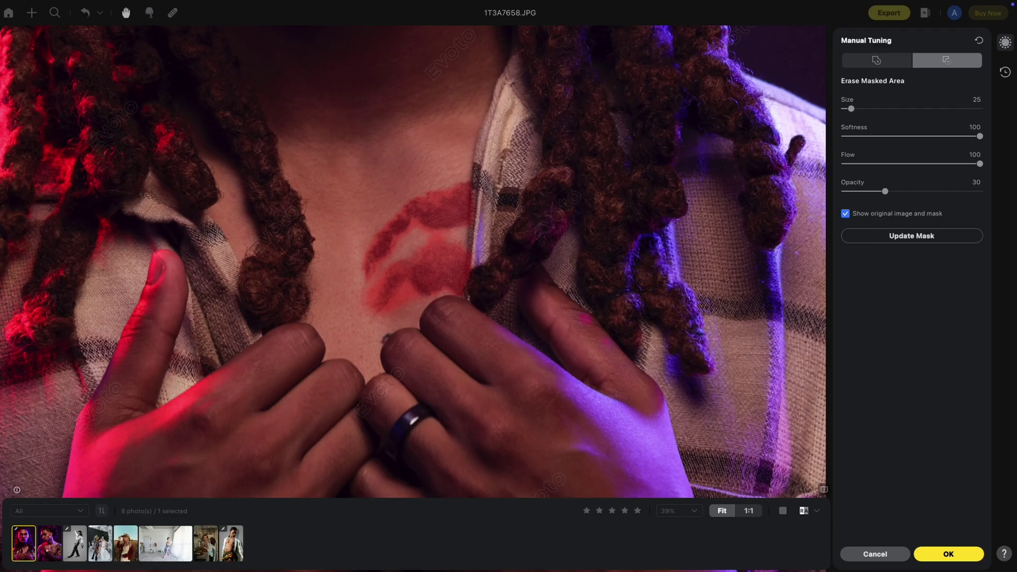
# Step: Toggle the mask overlay on and off to compare the tattoo mask with the result
pyautogui.scroll(1, 94, 398)
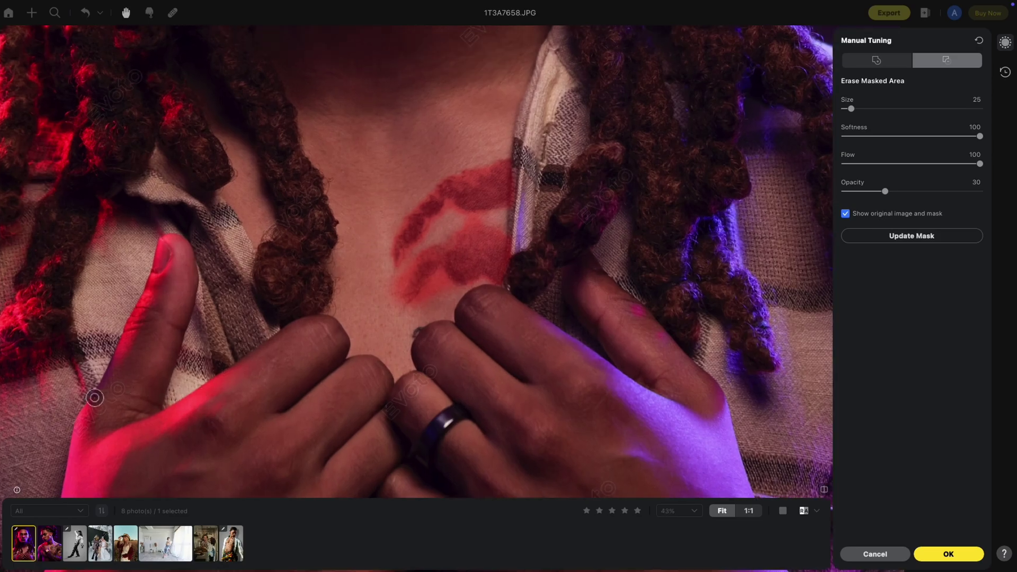
pyautogui.scroll(1, 94, 398)
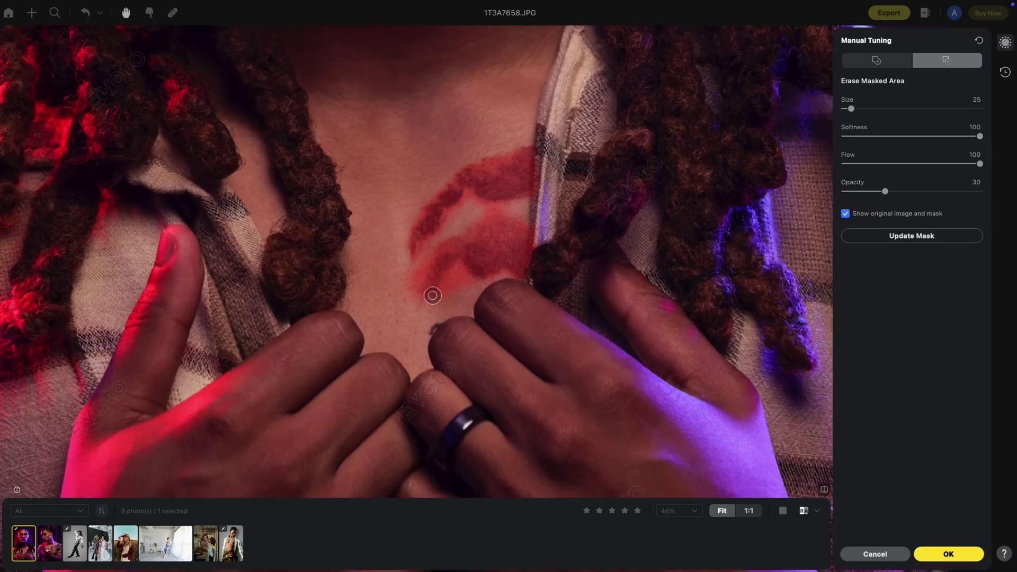
pyautogui.scroll(3, 186, 370)
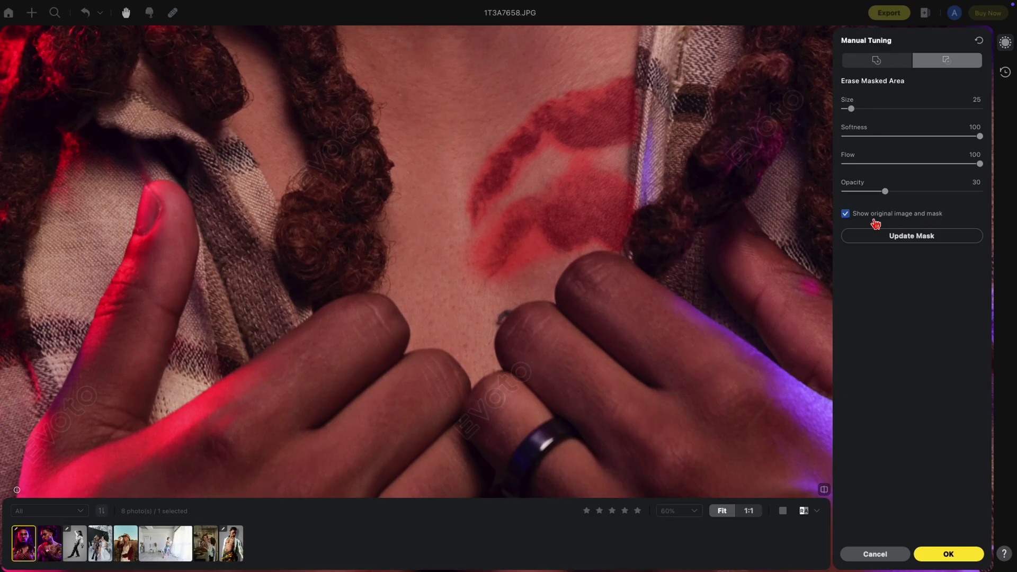
pyautogui.click(854, 223)
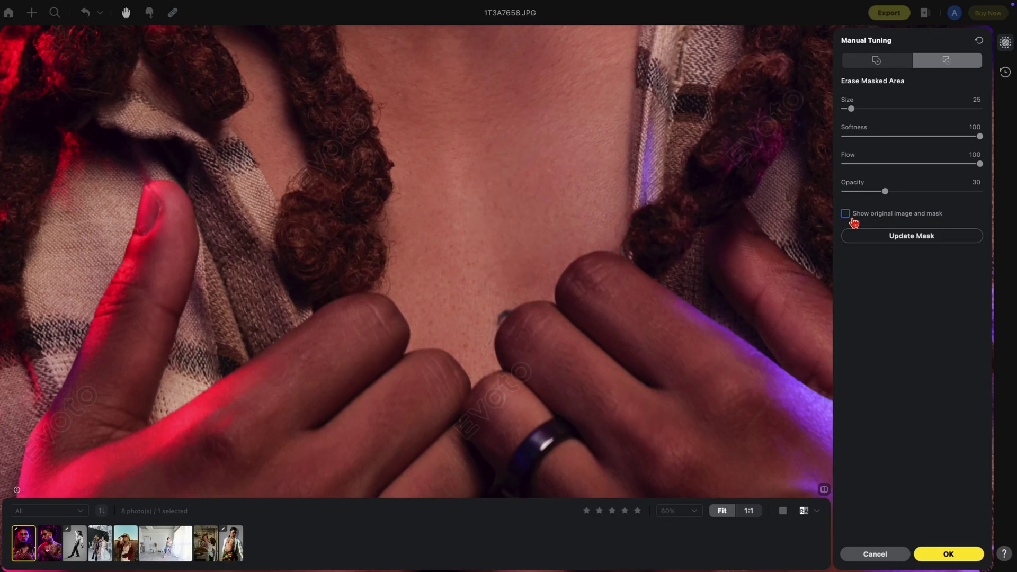
pyautogui.click(849, 221)
pyautogui.click(850, 221)
pyautogui.click(850, 223)
pyautogui.click(850, 222)
pyautogui.click(851, 221)
pyautogui.click(846, 214)
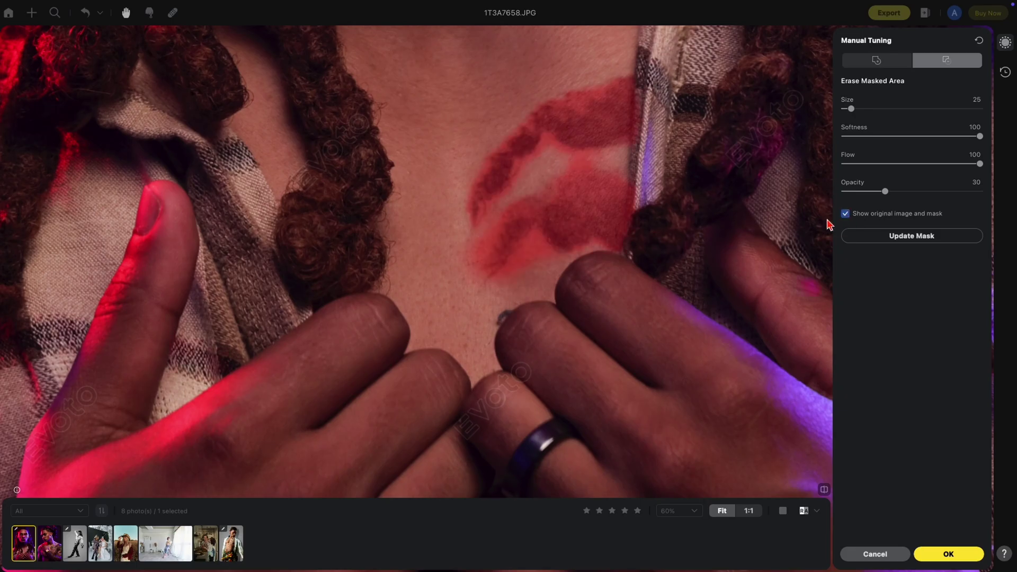
pyautogui.scroll(1, 710, 242)
pyautogui.scroll(1, 710, 243)
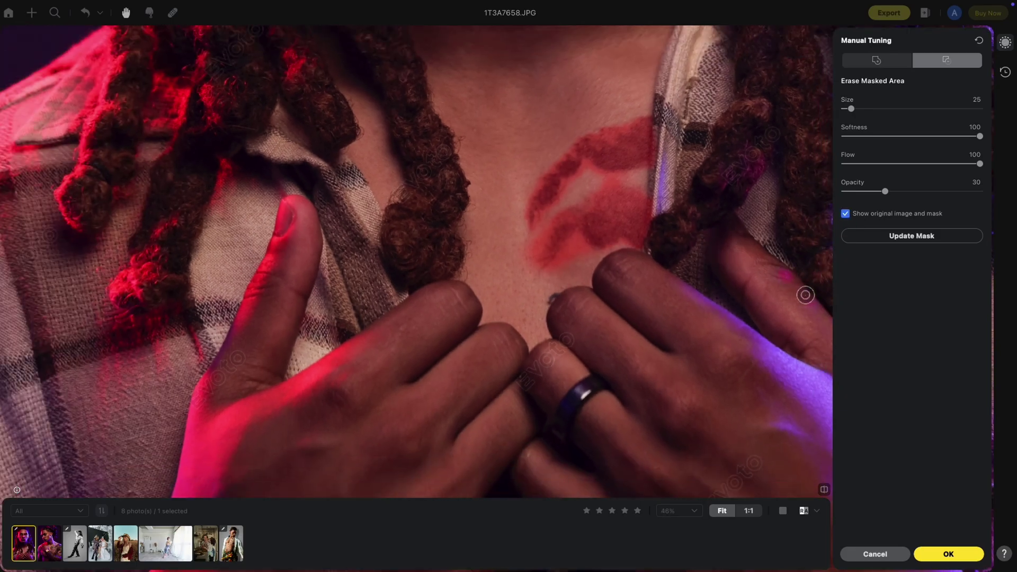
pyautogui.click(846, 214)
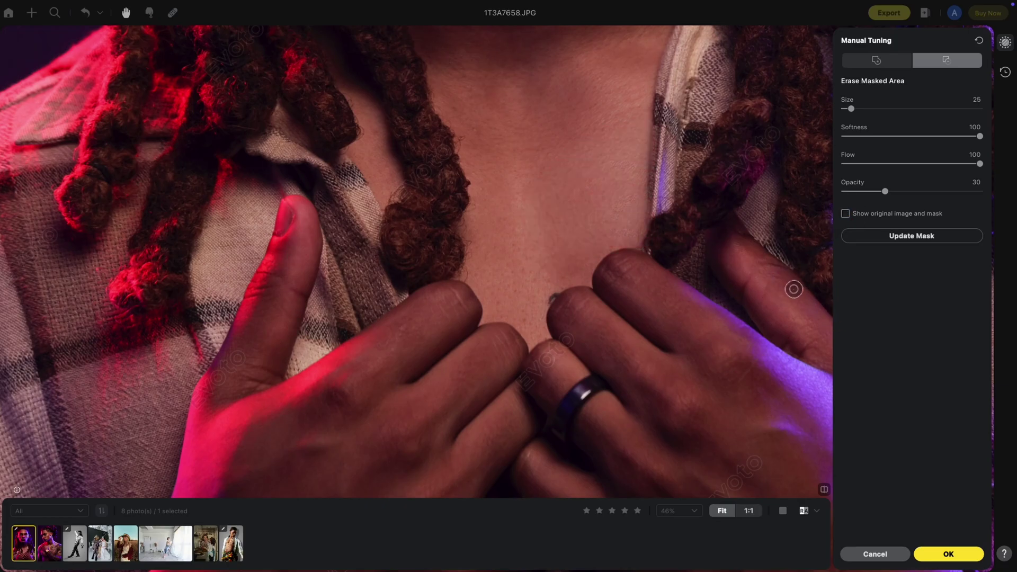
pyautogui.click(847, 215)
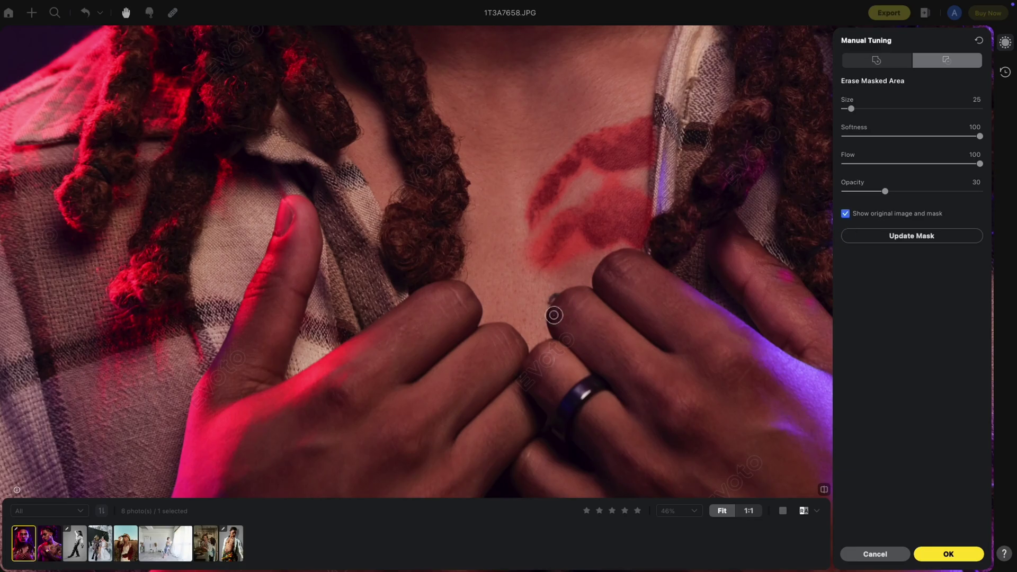
pyautogui.scroll(2, 552, 311)
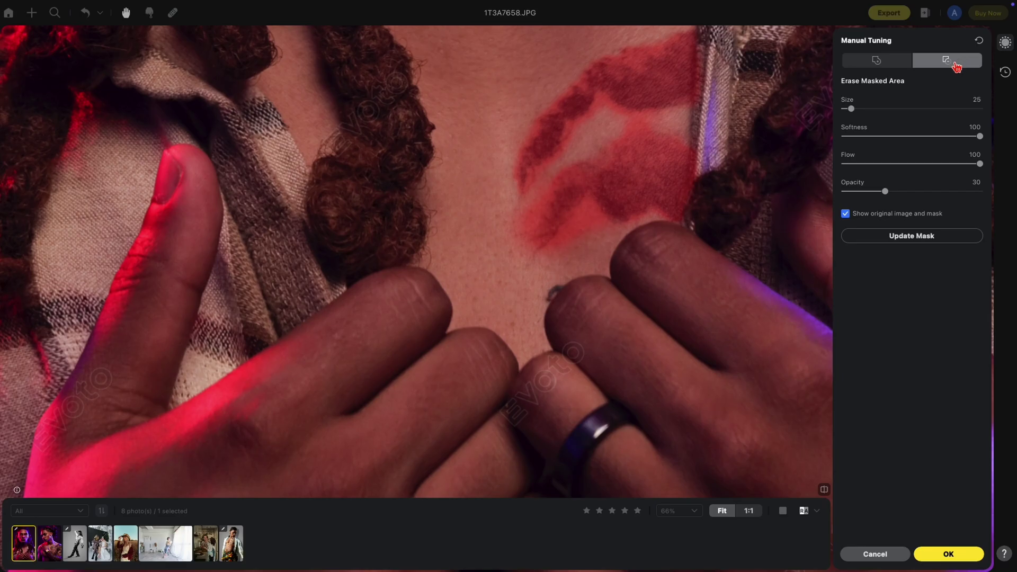
pyautogui.scroll(-1, 398, 287)
# Step: Erase the tattoo mask along the jacket seam with a size-55 brush
pyautogui.press(']')
pyautogui.press(']')
pyautogui.press(']')
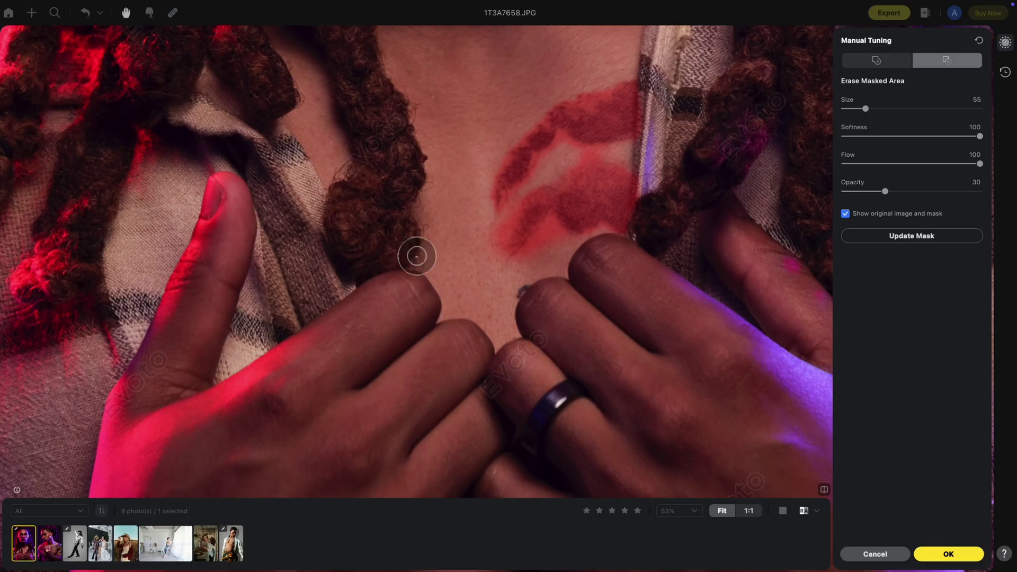
pyautogui.scroll(1, 598, 114)
pyautogui.scroll(3, 658, 106)
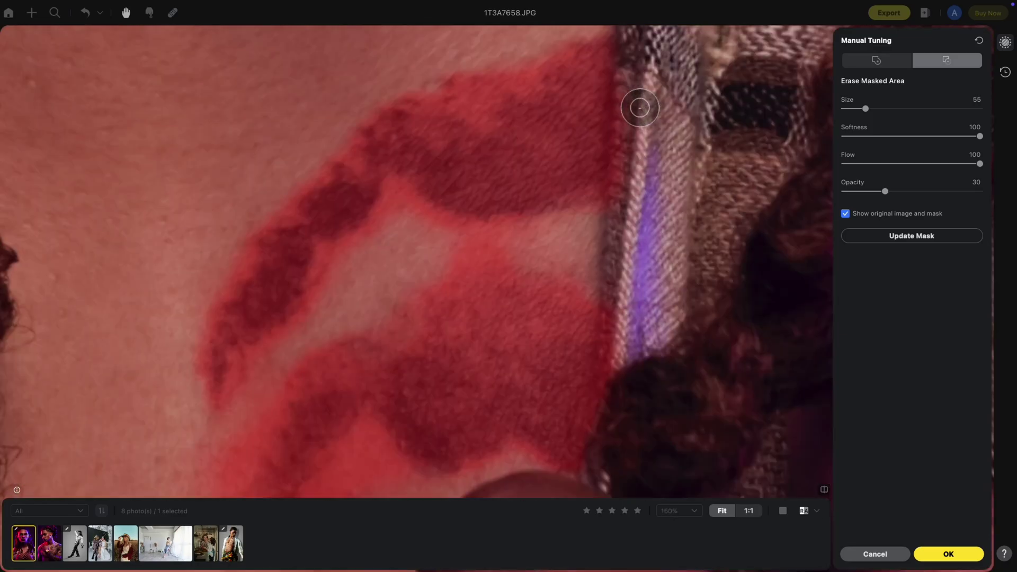
pyautogui.moveTo(647, 134)
pyautogui.mouseDown()
pyautogui.moveTo(640, 57)
pyautogui.moveTo(628, 267)
pyautogui.moveTo(608, 306)
pyautogui.moveTo(627, 250)
pyautogui.mouseUp()
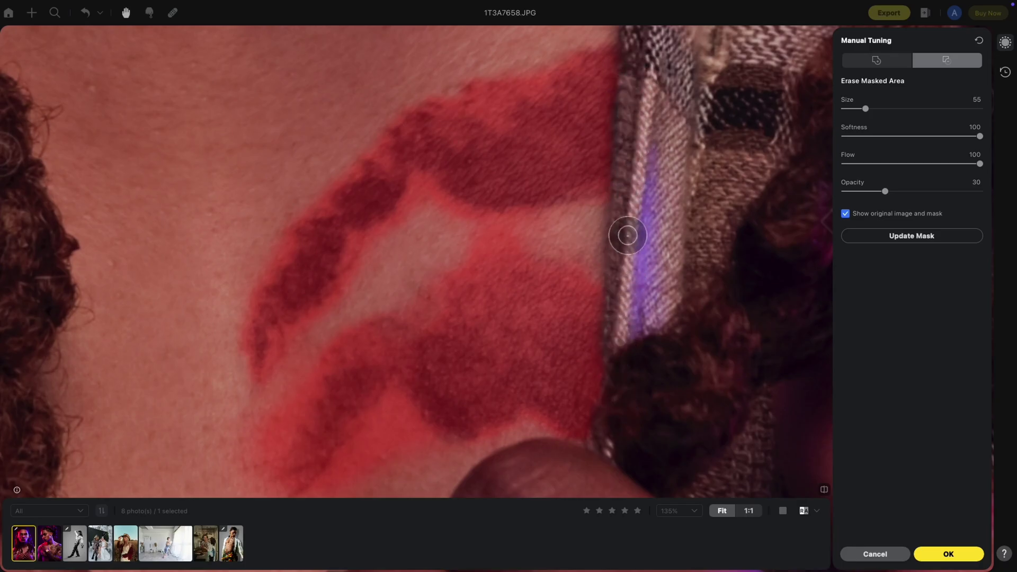
pyautogui.scroll(-1, 613, 368)
pyautogui.scroll(-1, 509, 392)
pyautogui.scroll(-1, 509, 392)
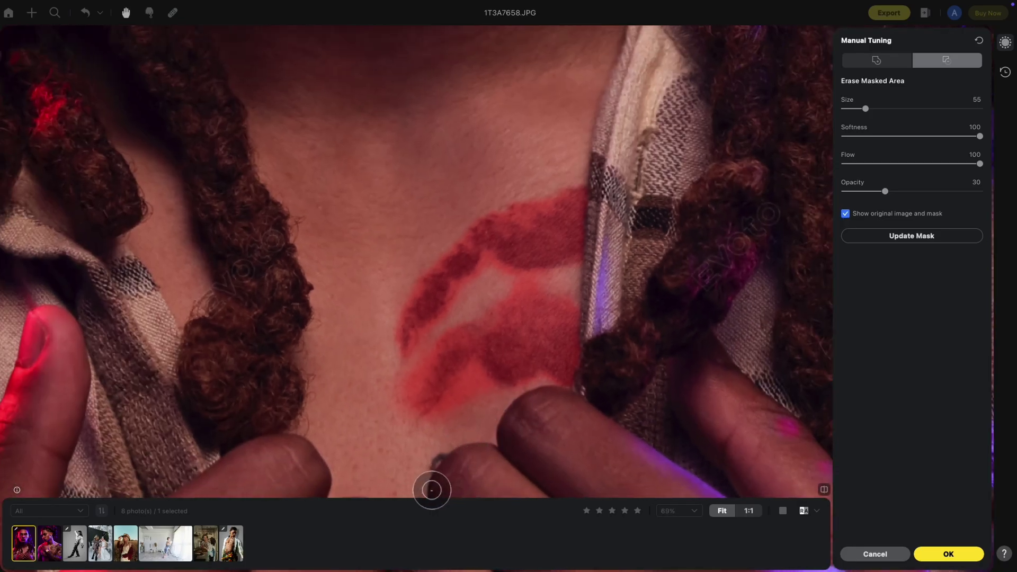
pyautogui.scroll(2, 432, 486)
# Step: Add the spot near the fingertip to the mask and apply the mask edits
pyautogui.click(875, 61)
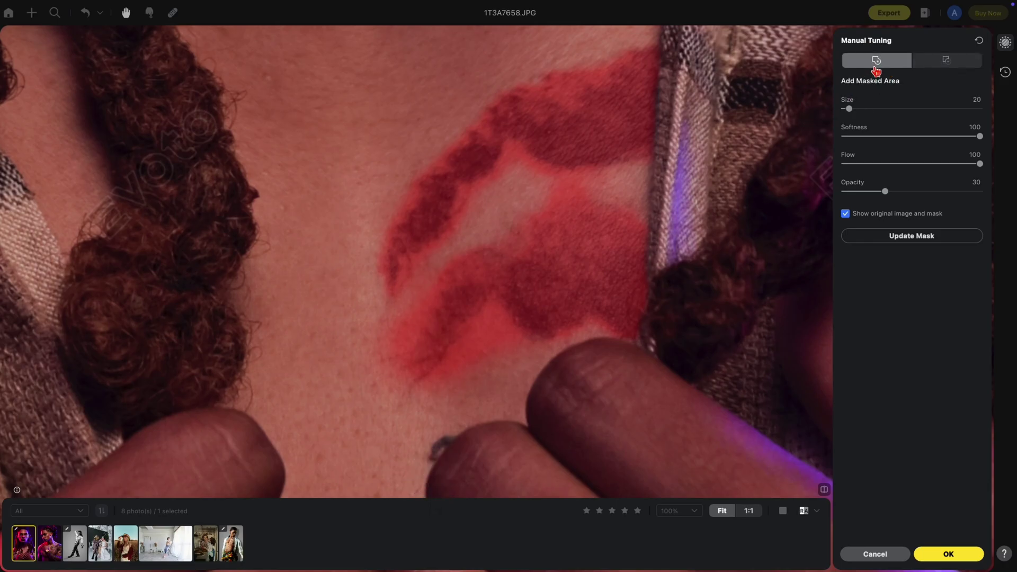
pyautogui.moveTo(429, 461)
pyautogui.mouseDown()
pyautogui.moveTo(450, 437)
pyautogui.moveTo(433, 450)
pyautogui.mouseUp()
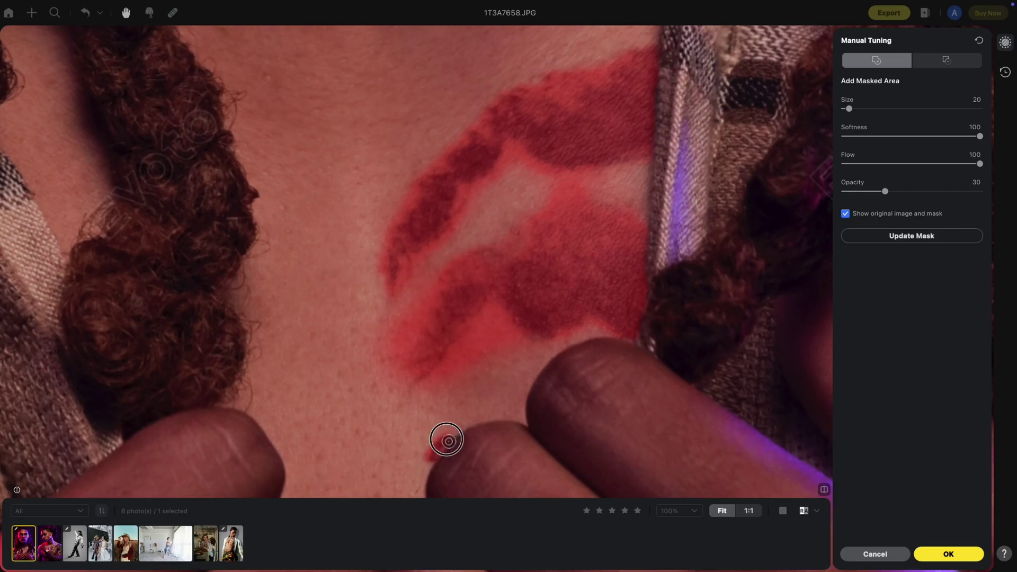
pyautogui.click(722, 511)
pyautogui.click(947, 554)
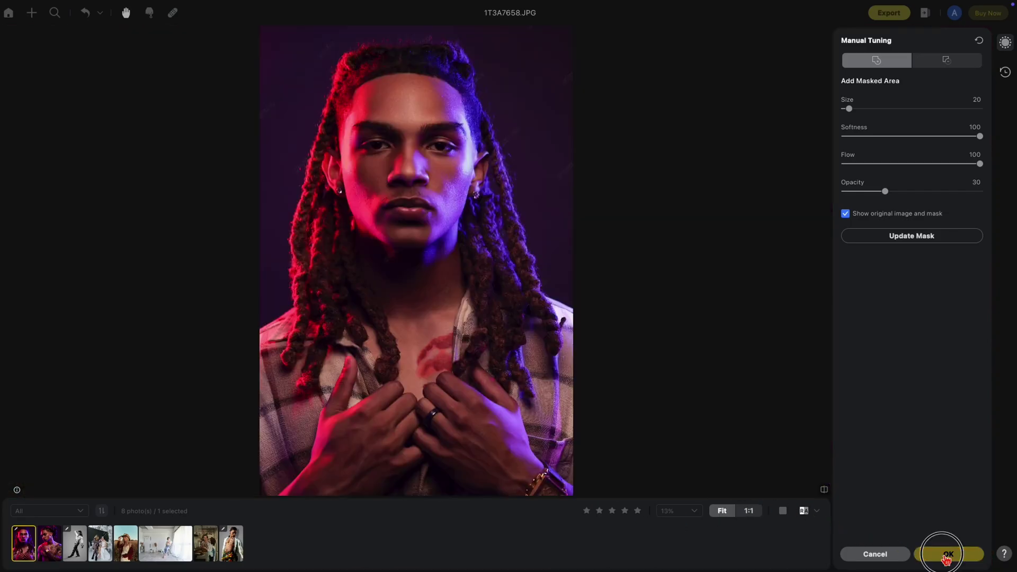
# Step: Toggle Tattoos removal off and on to compare the chest tattoo, leaving it on
pyautogui.scroll(5, 345, 427)
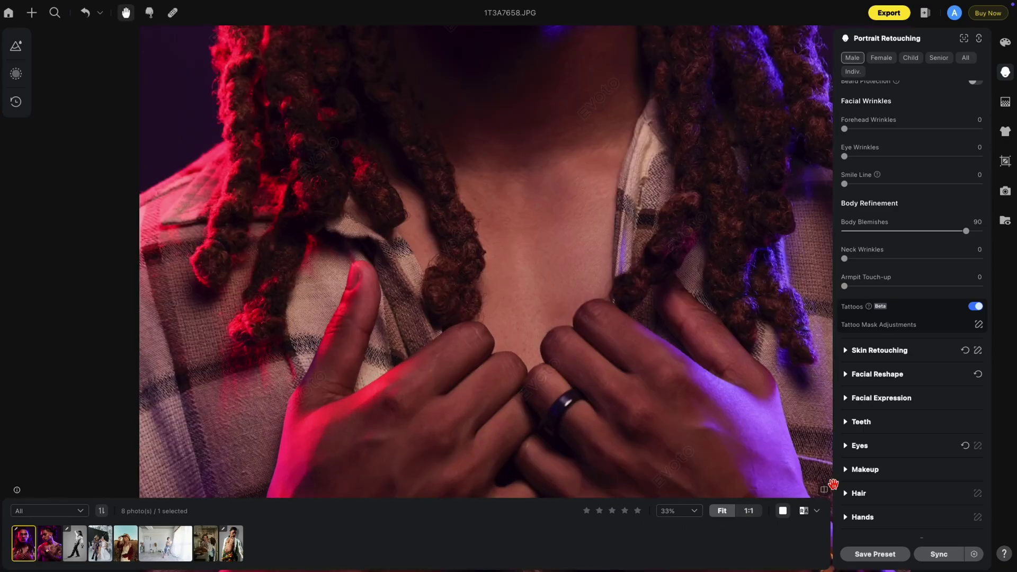
pyautogui.click(976, 307)
pyautogui.click(976, 307)
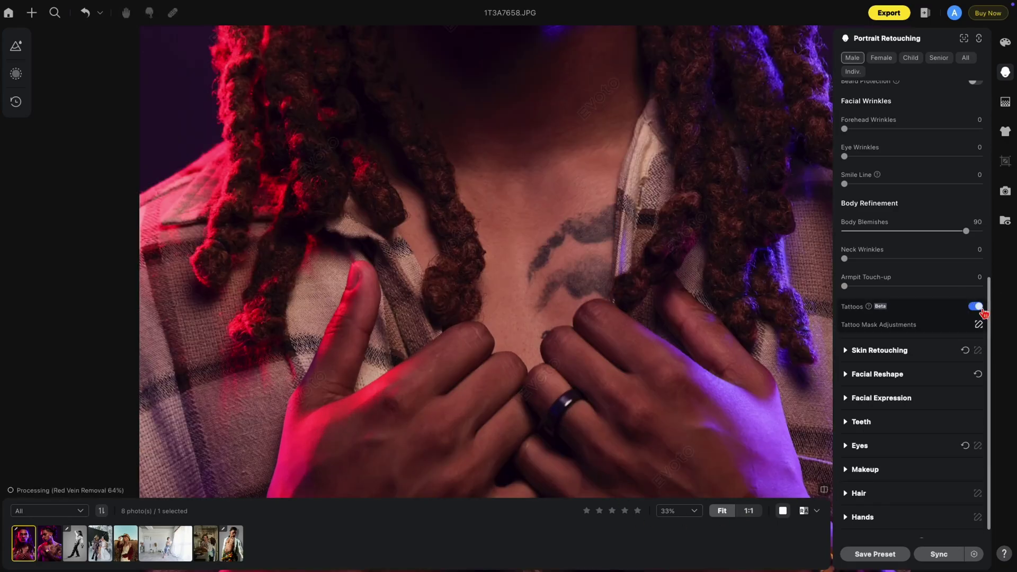
pyautogui.click(976, 307)
pyautogui.scroll(1, 654, 260)
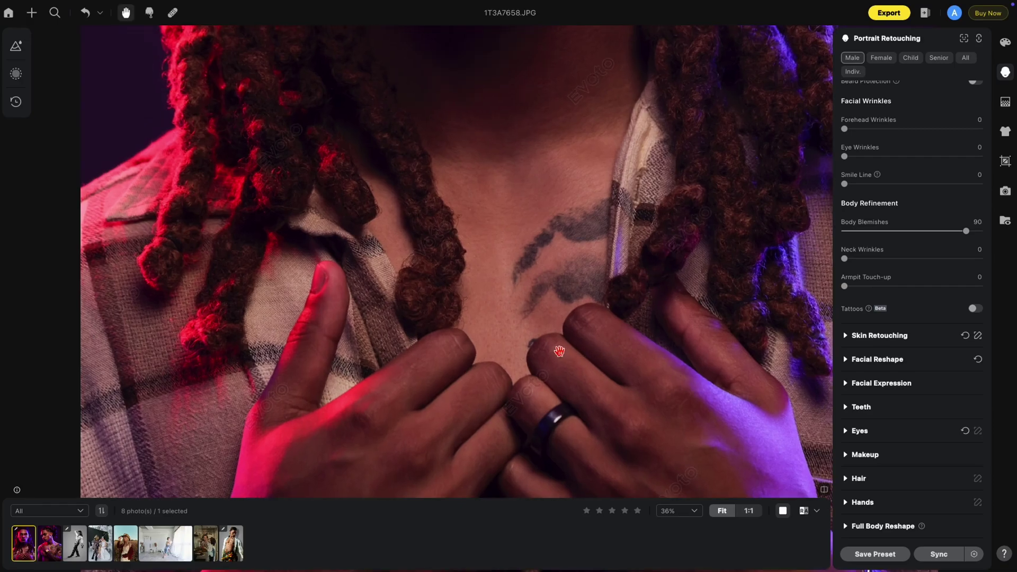
pyautogui.click(975, 308)
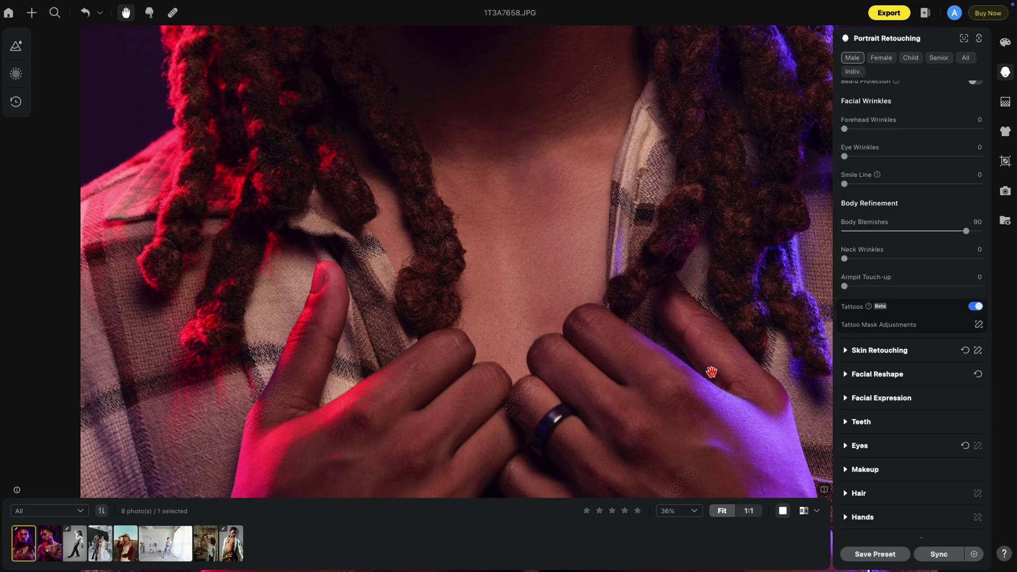
pyautogui.click(977, 312)
pyautogui.click(976, 310)
pyautogui.click(976, 307)
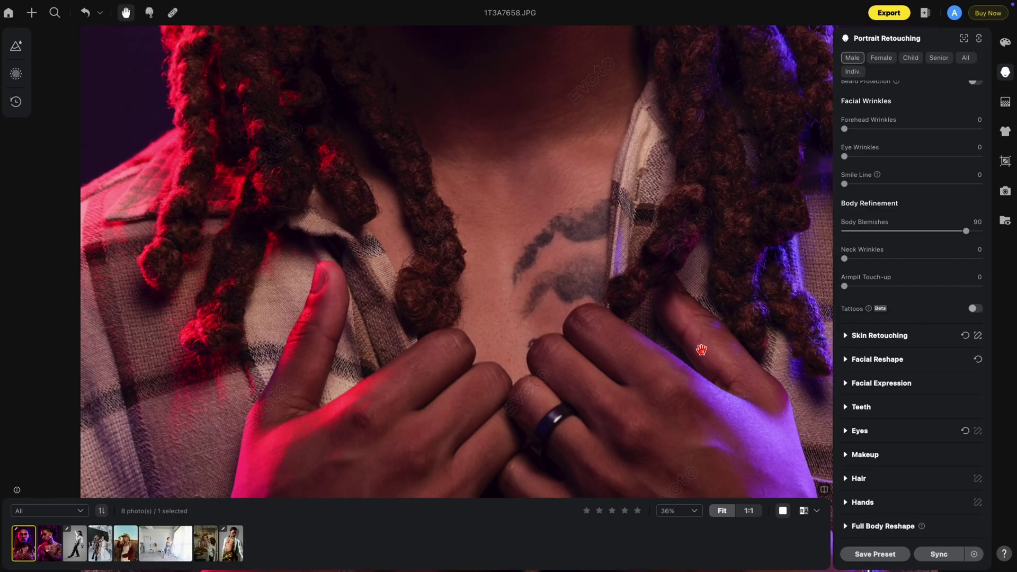
pyautogui.click(982, 316)
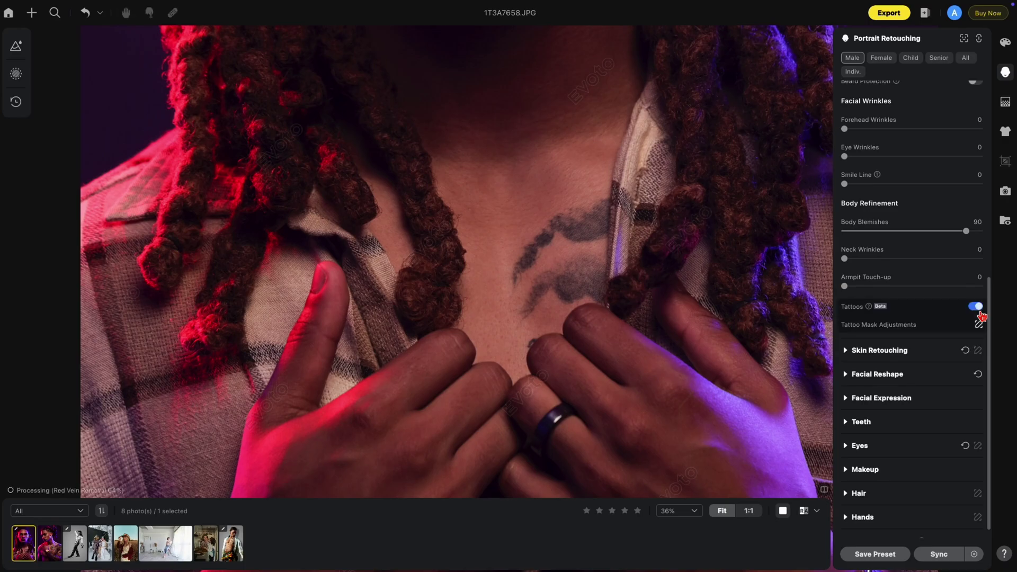
# Step: Fit the full portrait in view and compare Tattoos removal again, ending with it enabled
pyautogui.click(722, 512)
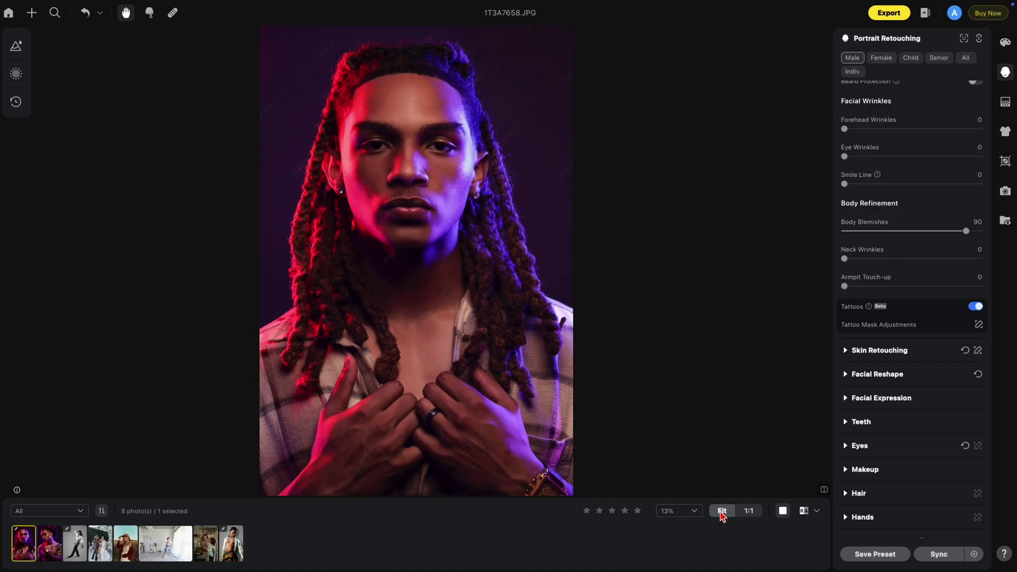
pyautogui.click(982, 315)
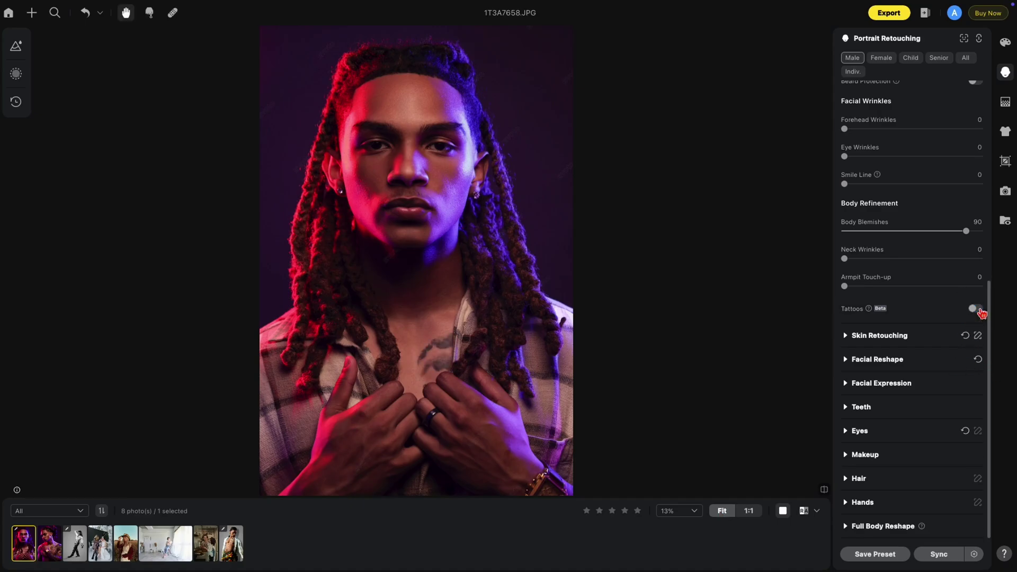
pyautogui.click(982, 315)
pyautogui.click(982, 315)
pyautogui.click(981, 314)
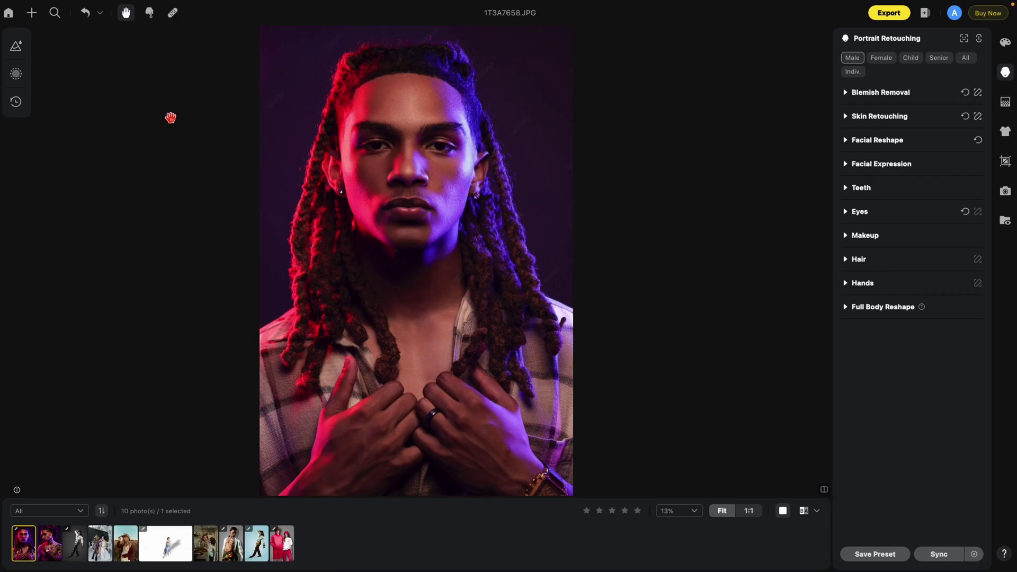
# Step: Search features for 'red v' and jump to Eyes > Red Vein Removal
pyautogui.click(54, 16)
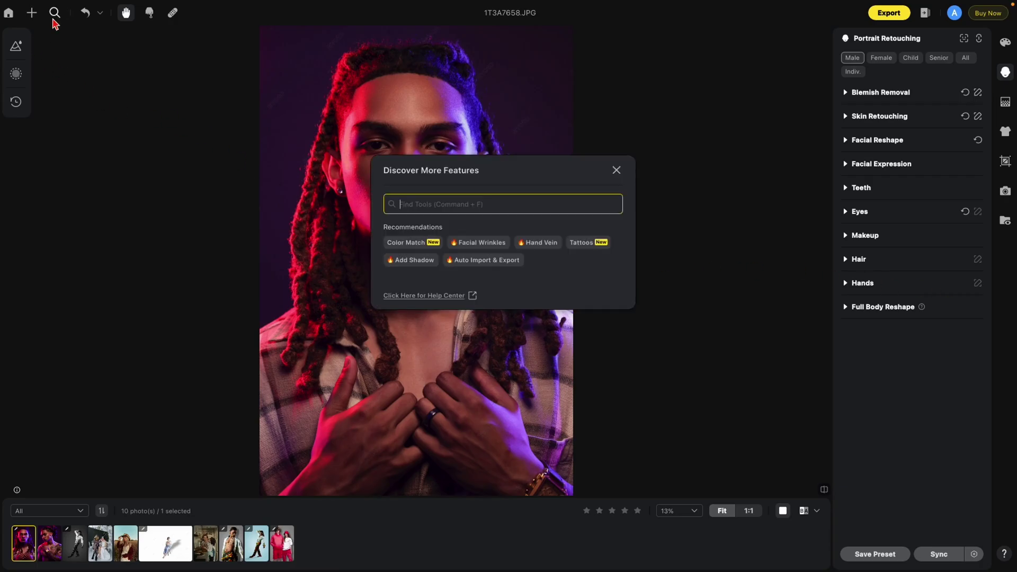
pyautogui.write('red vein')
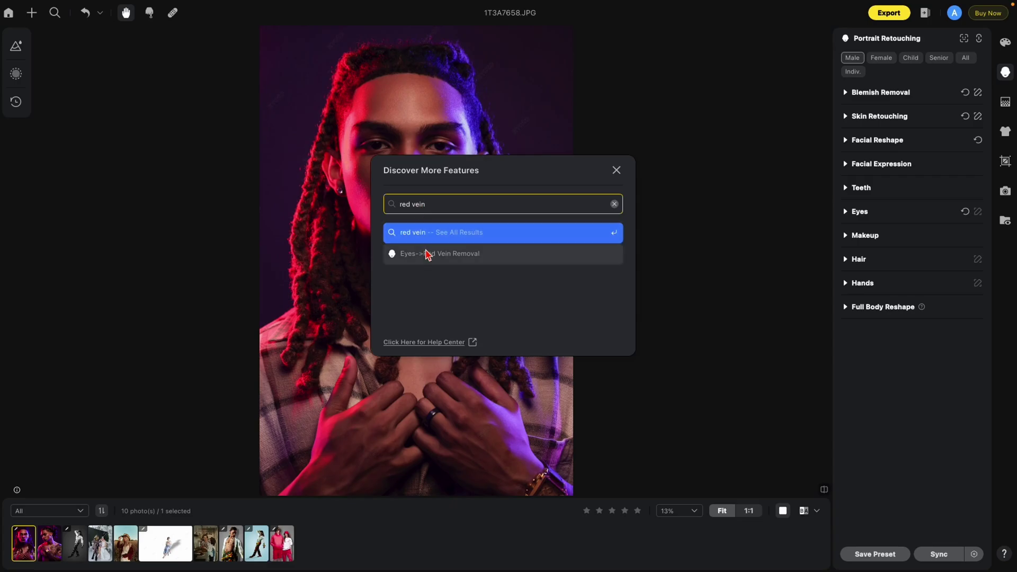
pyautogui.click(428, 254)
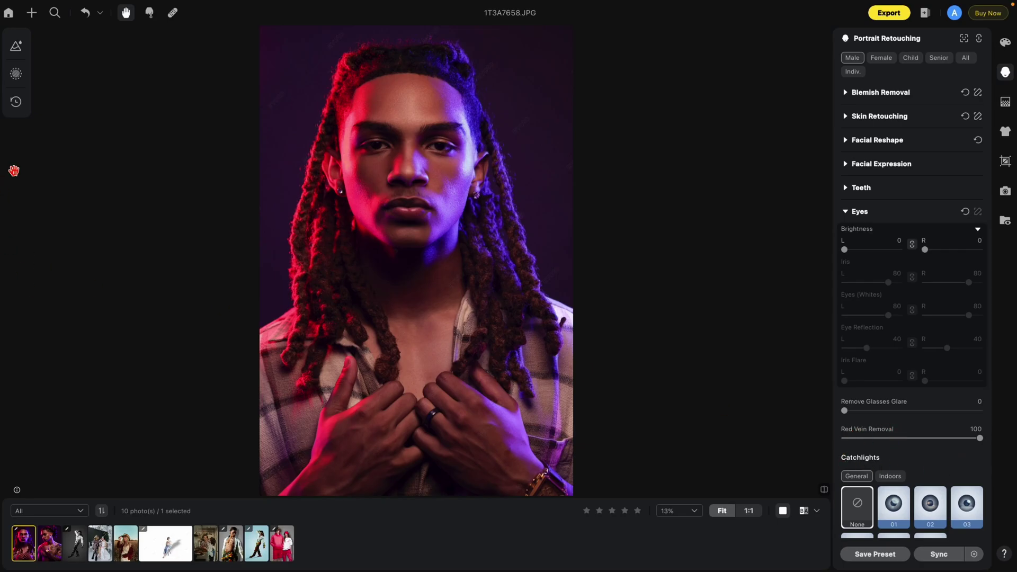
# Step: Search features for 'dod', then replace the query with 'back' to list Background Adjustments
pyautogui.click(54, 12)
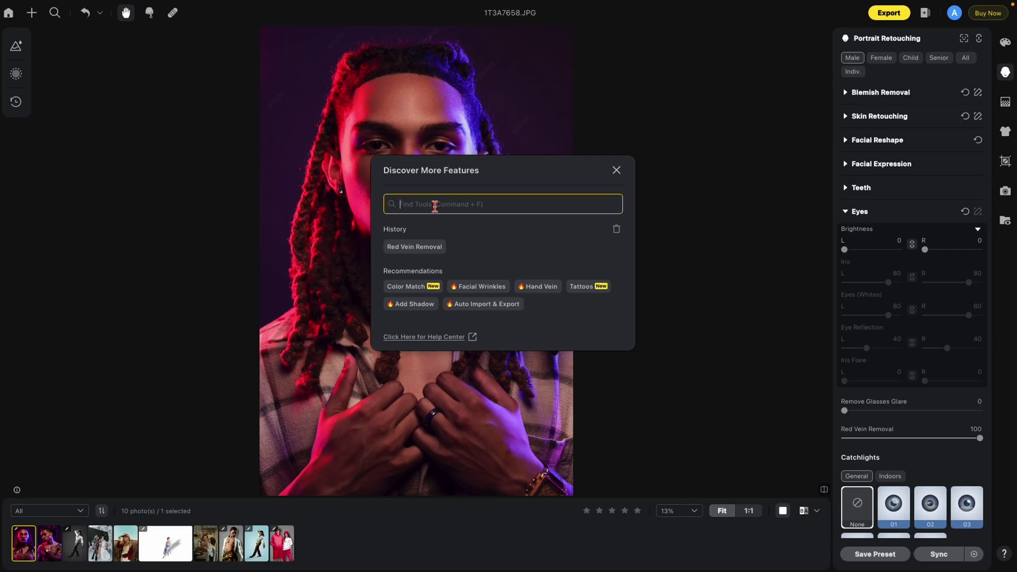
pyautogui.write('dodge')
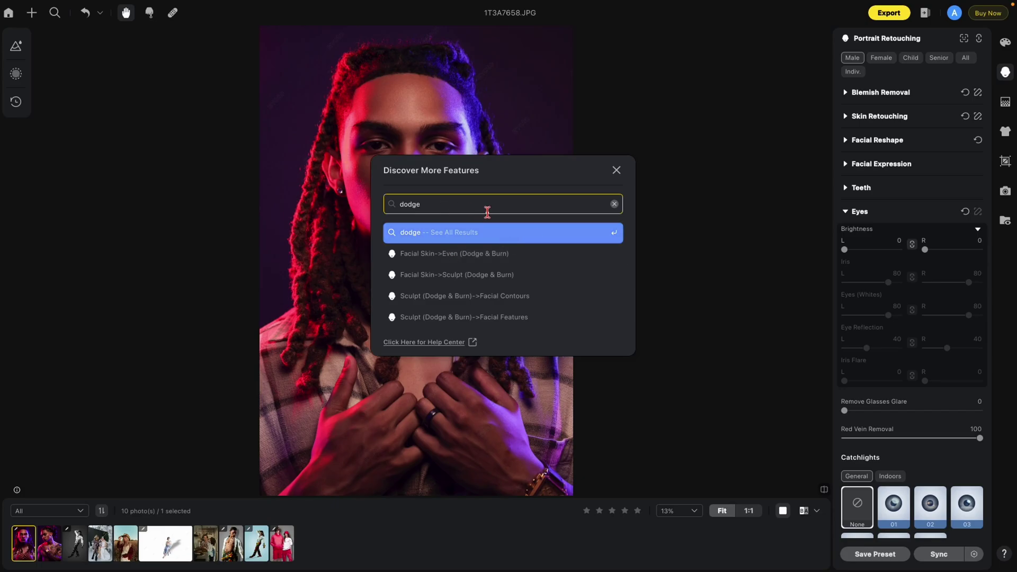
pyautogui.doubleClick(403, 201)
pyautogui.write('back')
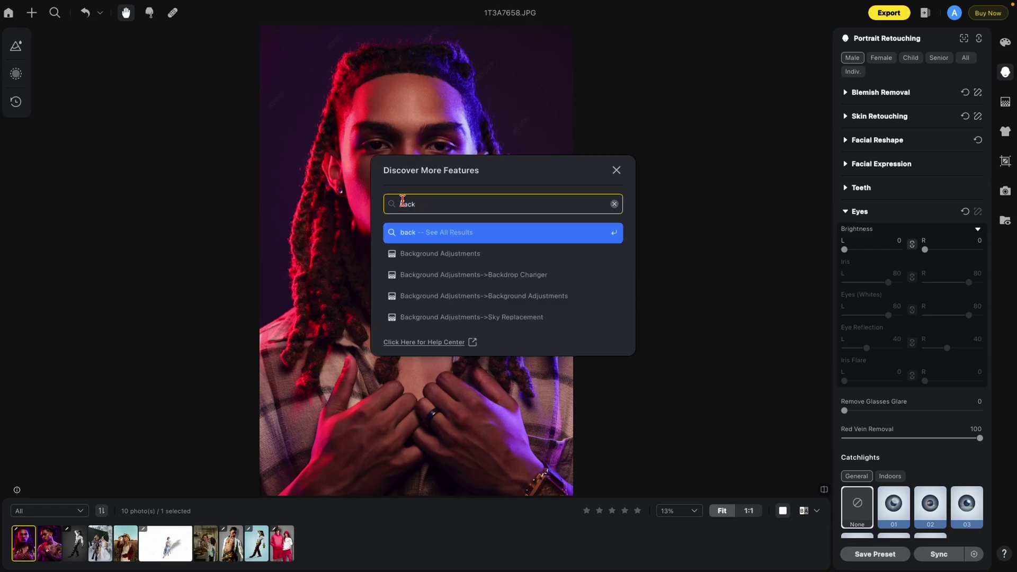